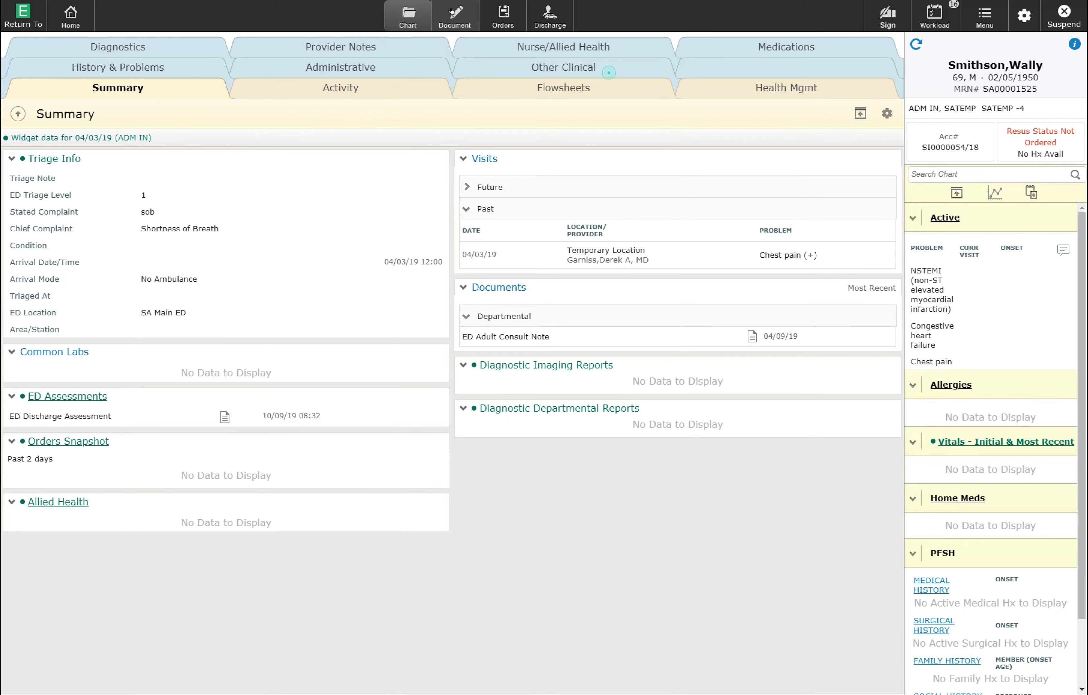
# - Start a new Discharge Summary note from the patient's Documents screen
pyautogui.click(451, 12)
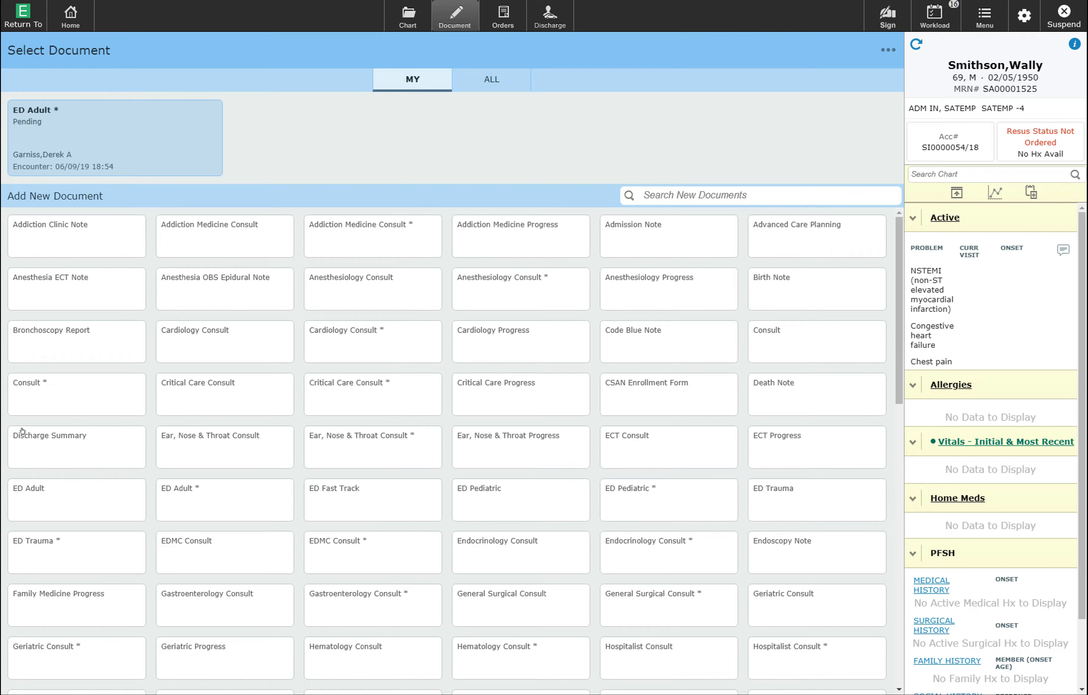
pyautogui.click(54, 435)
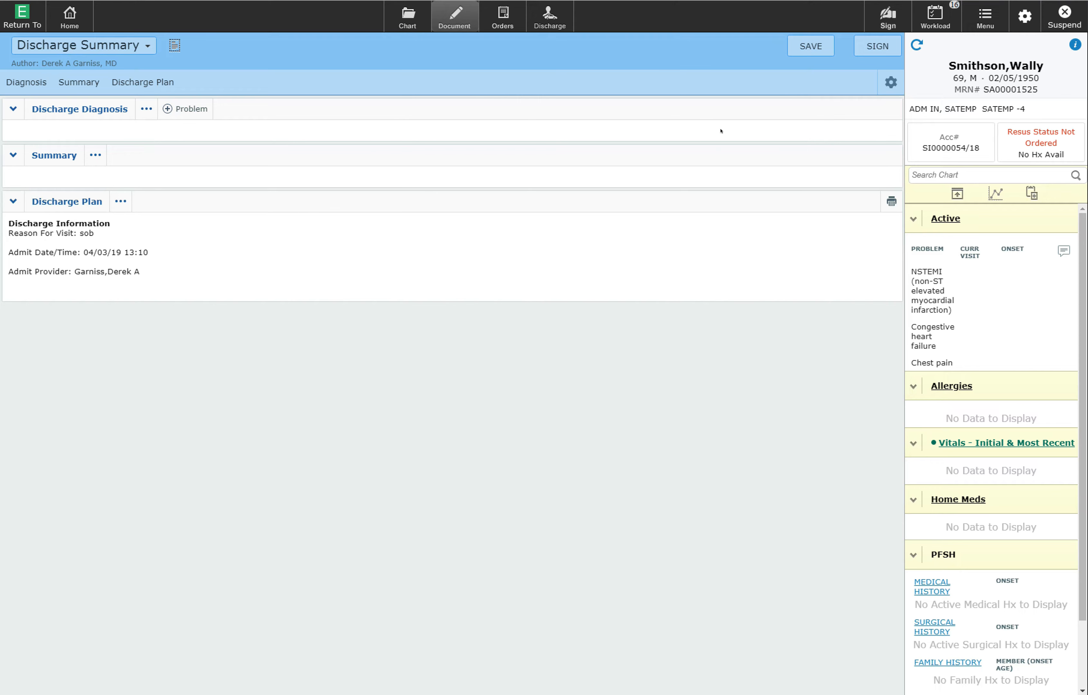
# - Save the Discharge Summary as a draft, then reopen the draft for editing
pyautogui.click(819, 44)
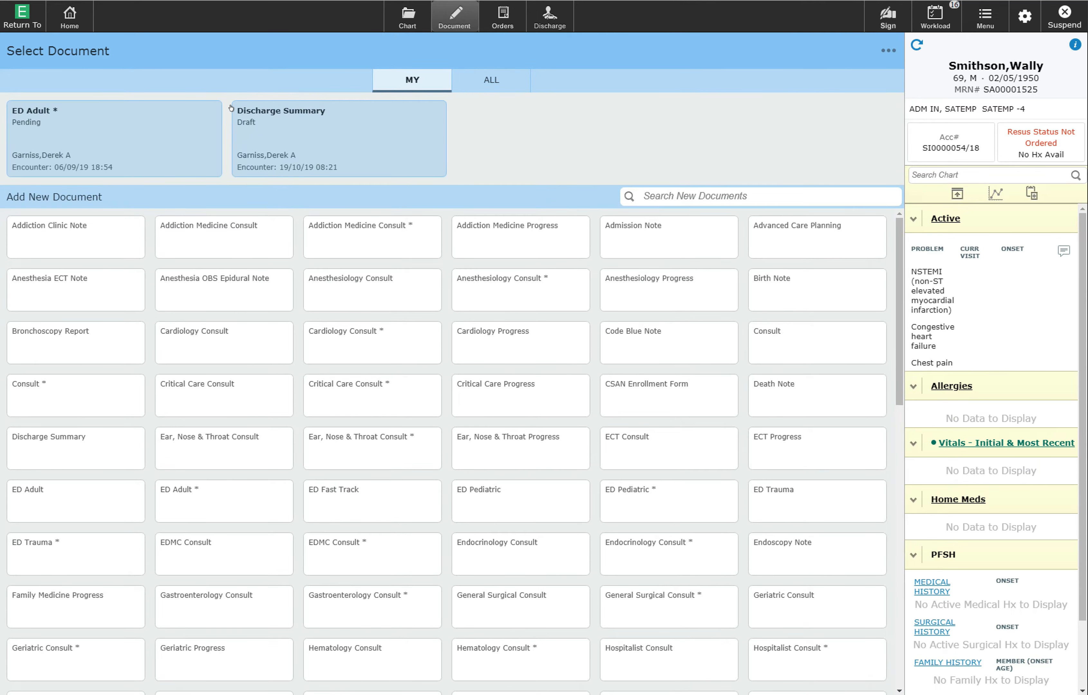
pyautogui.click(285, 127)
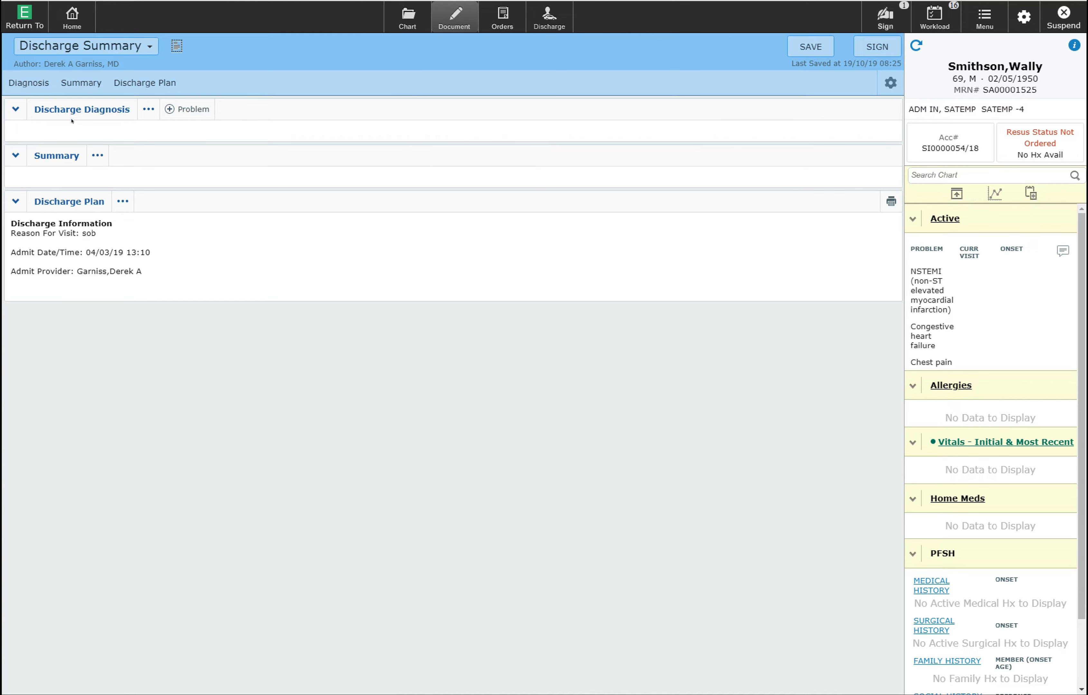
# - Add NSTEMI and Congestive heart failure from the problem list as discharge diagnoses
pyautogui.click(172, 102)
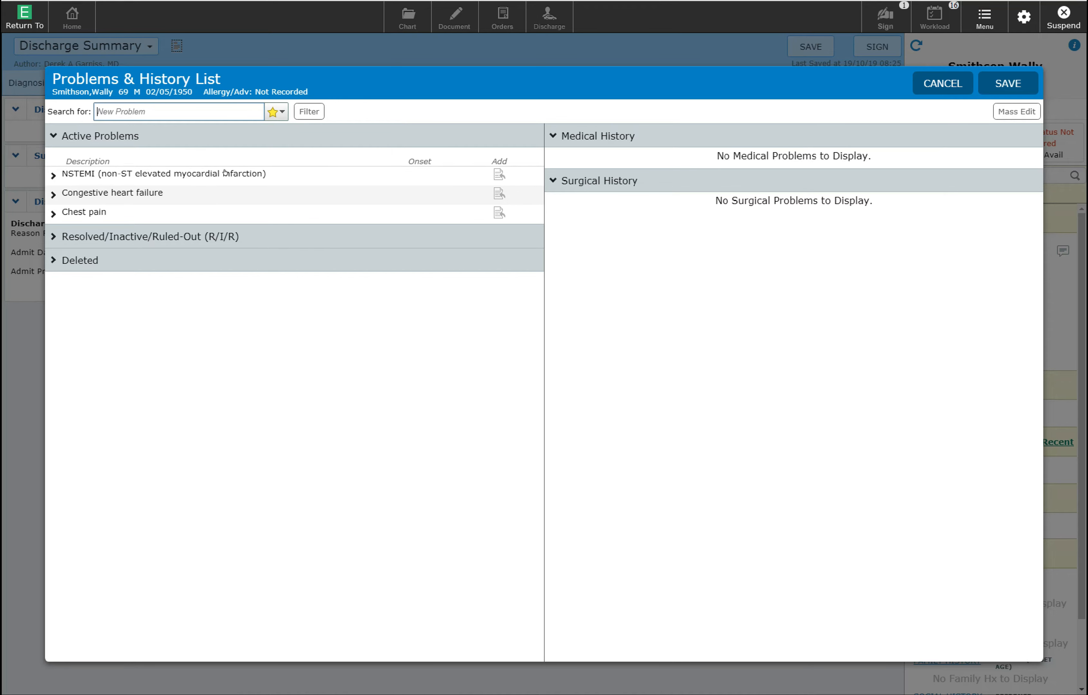
pyautogui.click(497, 173)
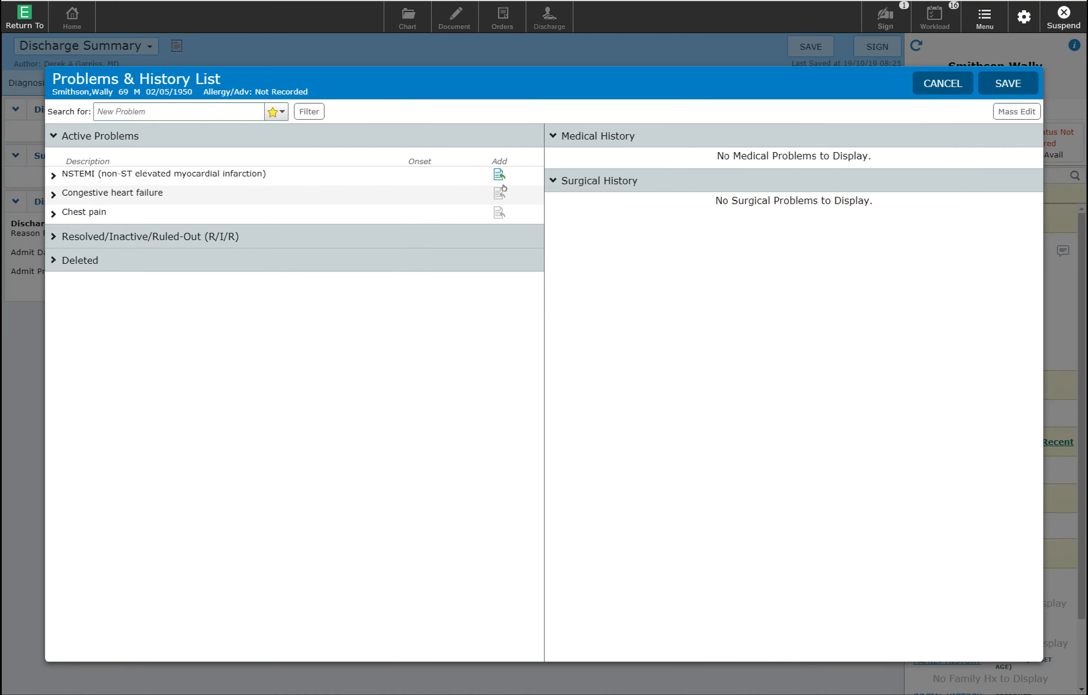
pyautogui.click(494, 190)
pyautogui.click(1009, 76)
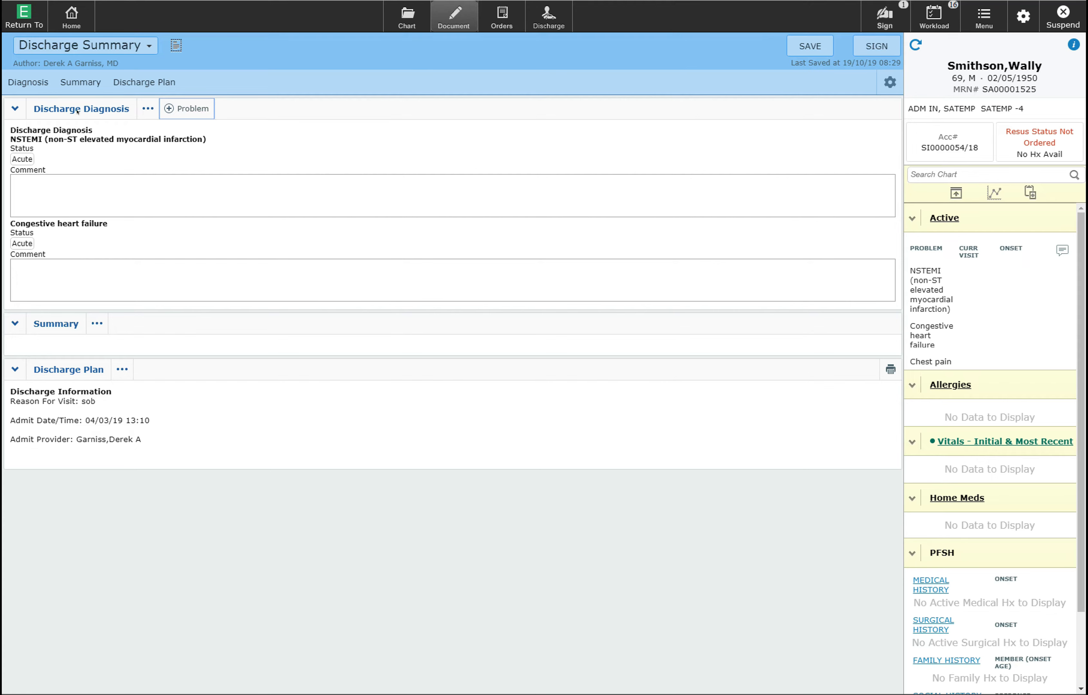
# - Search for Diabetes, mark it Active, and add it as a third discharge diagnosis
pyautogui.click(177, 110)
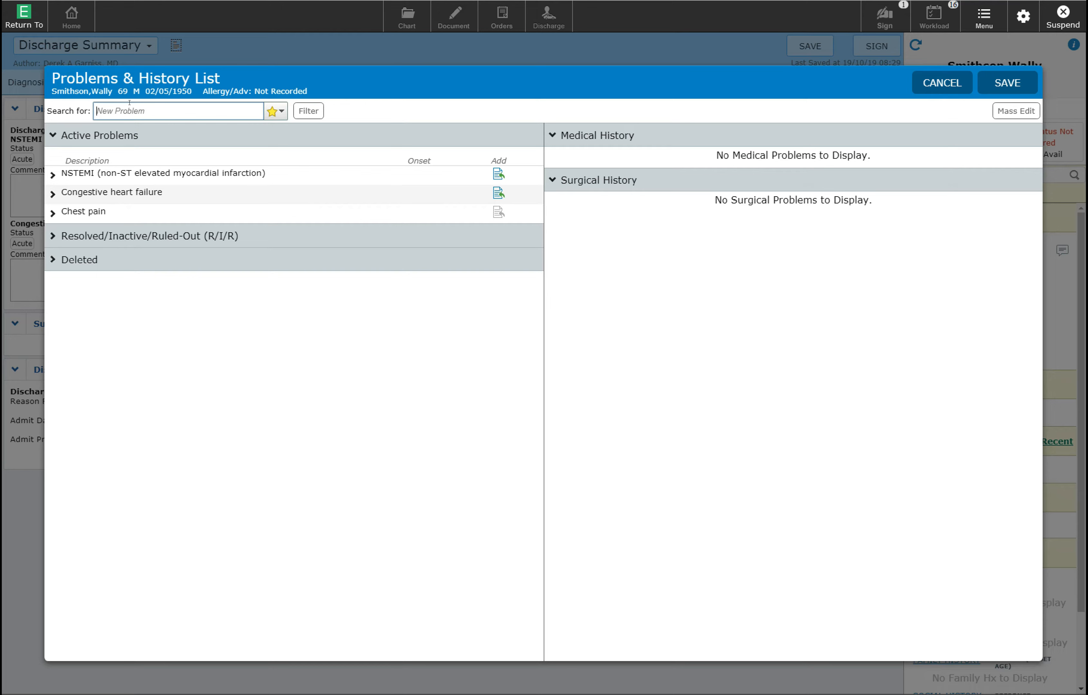
pyautogui.write('Diabetes')
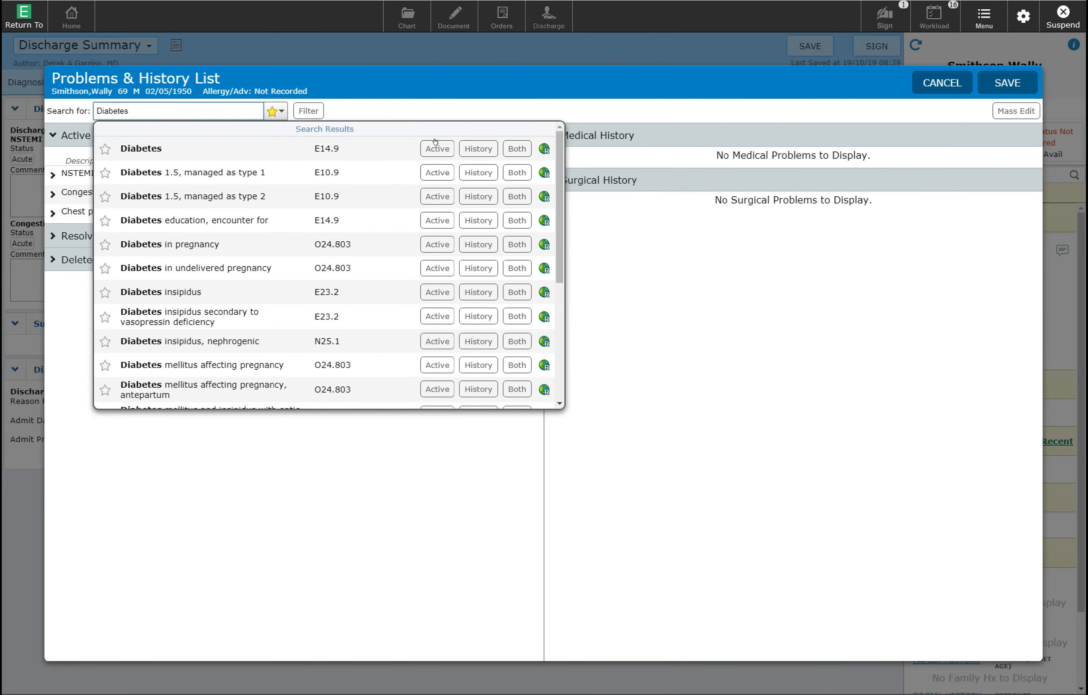
pyautogui.click(436, 143)
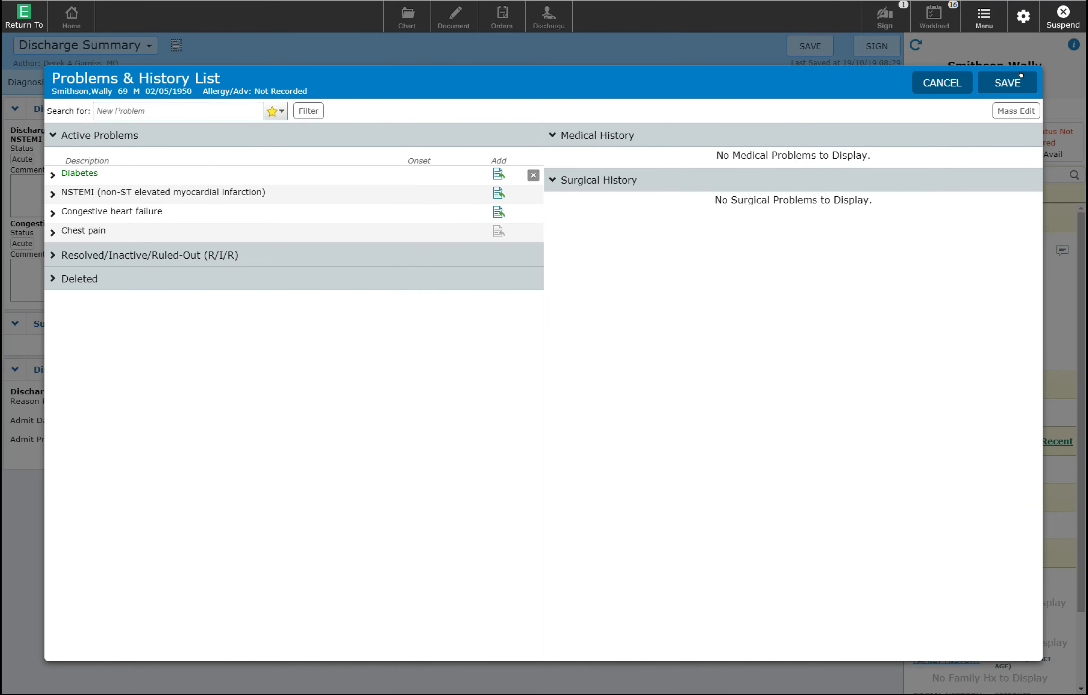
pyautogui.click(1008, 83)
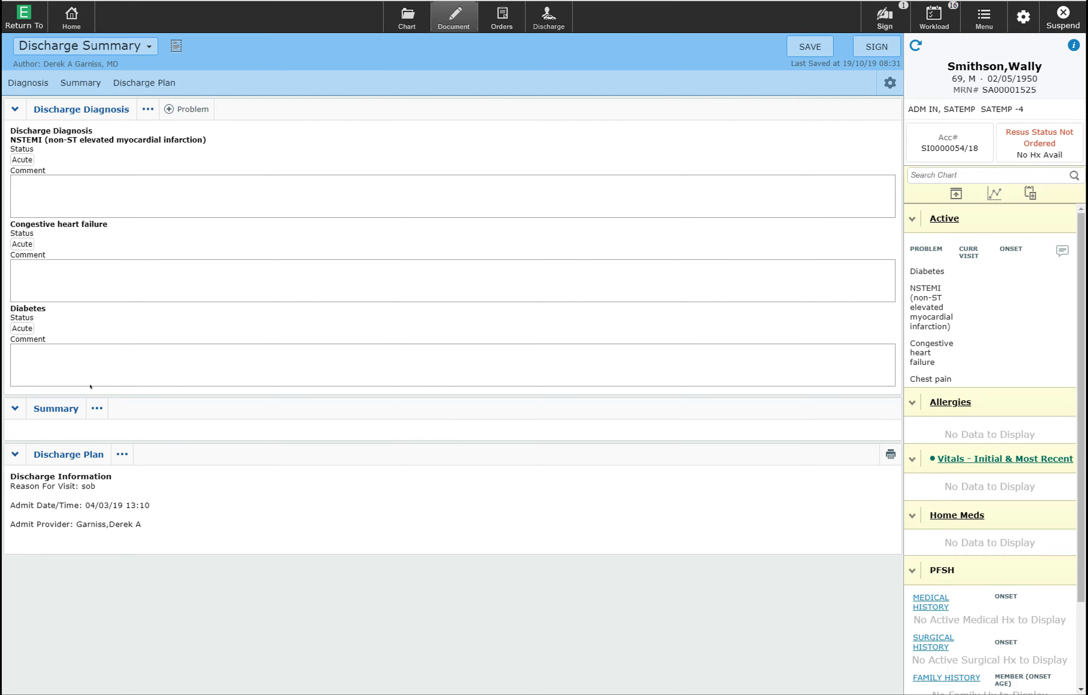
# - Write the Course Narrative: chest pain, positive troponin, LAD blockage, PCI with stent, good recovery
pyautogui.click(52, 409)
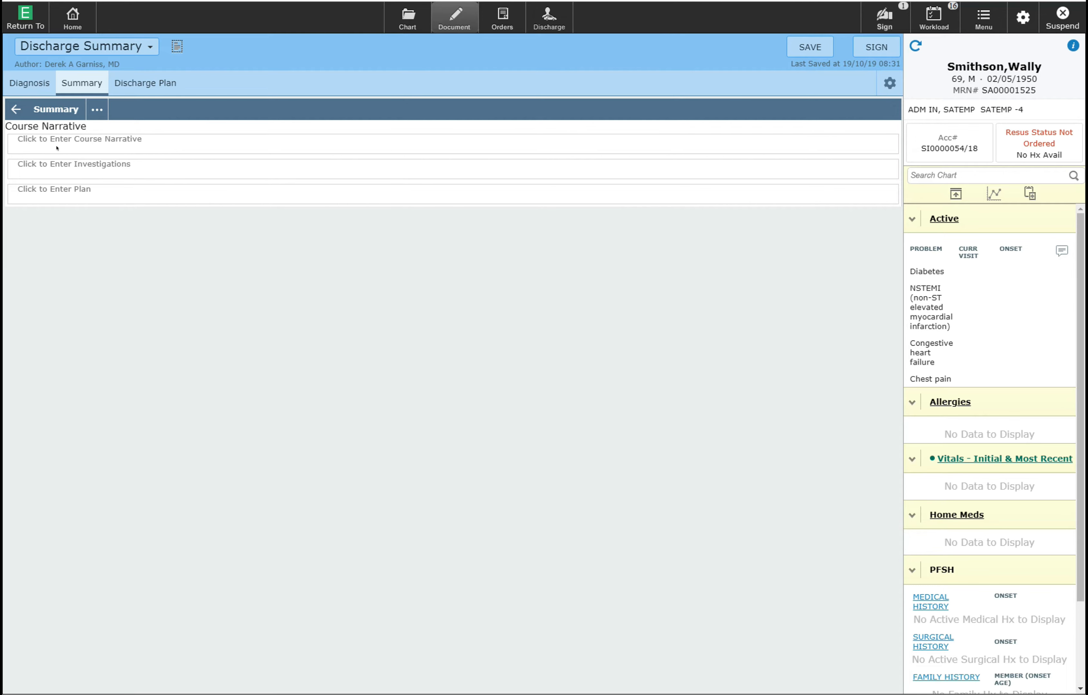
pyautogui.click(84, 143)
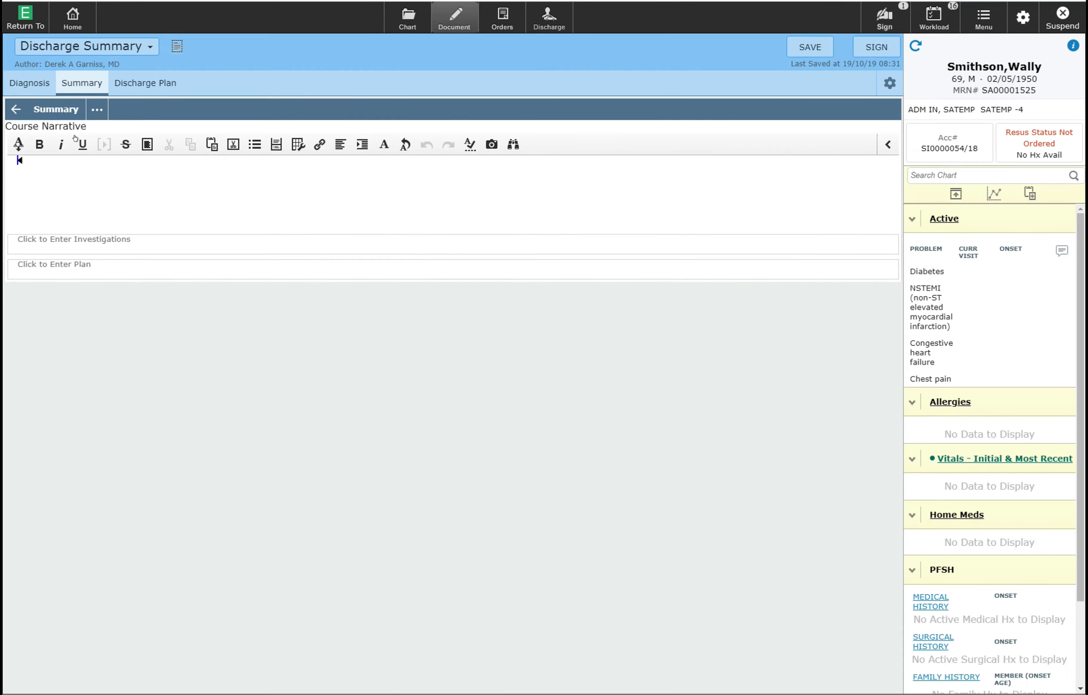
pyautogui.write('Patient presented with chest pain.  Ha')
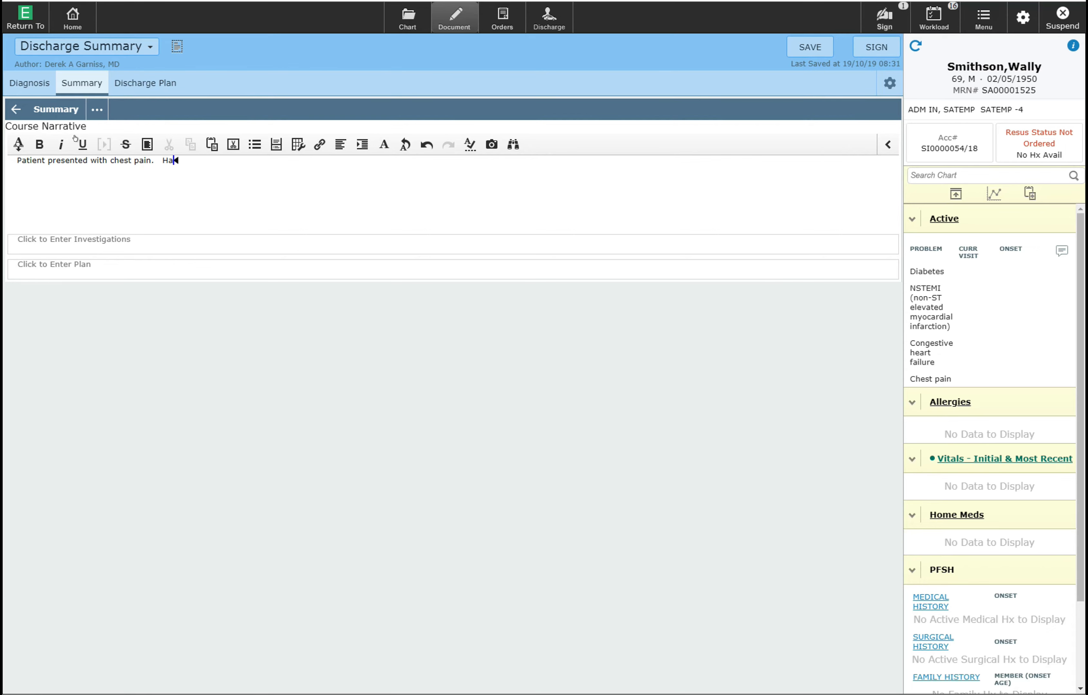
pyautogui.write('d a positive troponin.  Angiogram don')
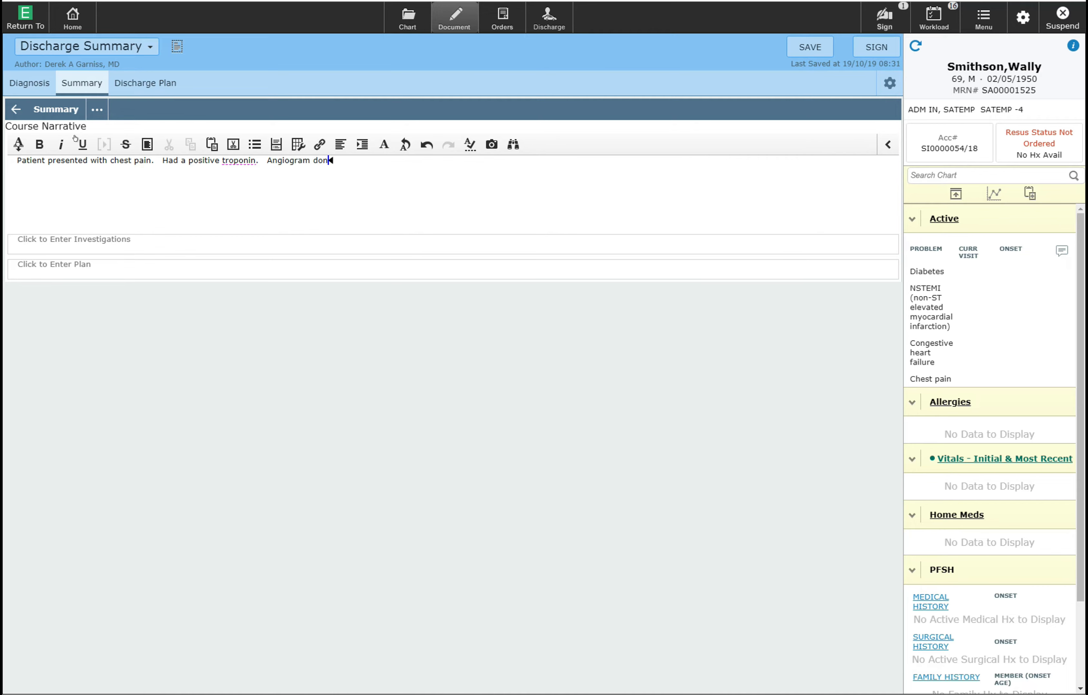
pyautogui.write('e showed a blockage of the LAD, ')
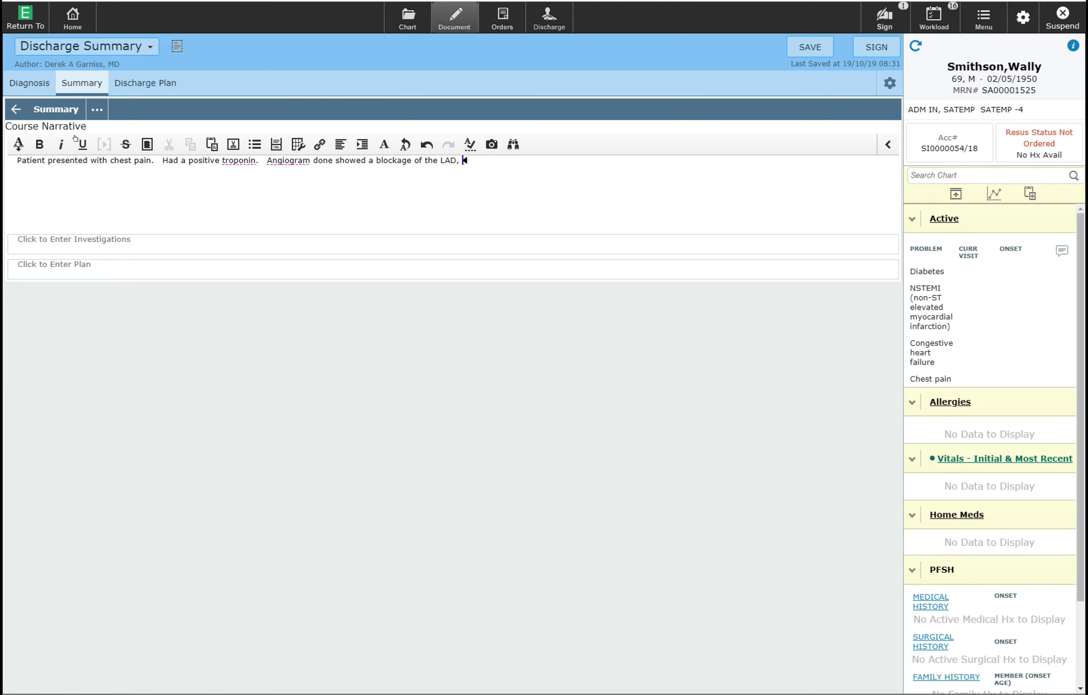
pyautogui.write('and the patient went on to have PCI ')
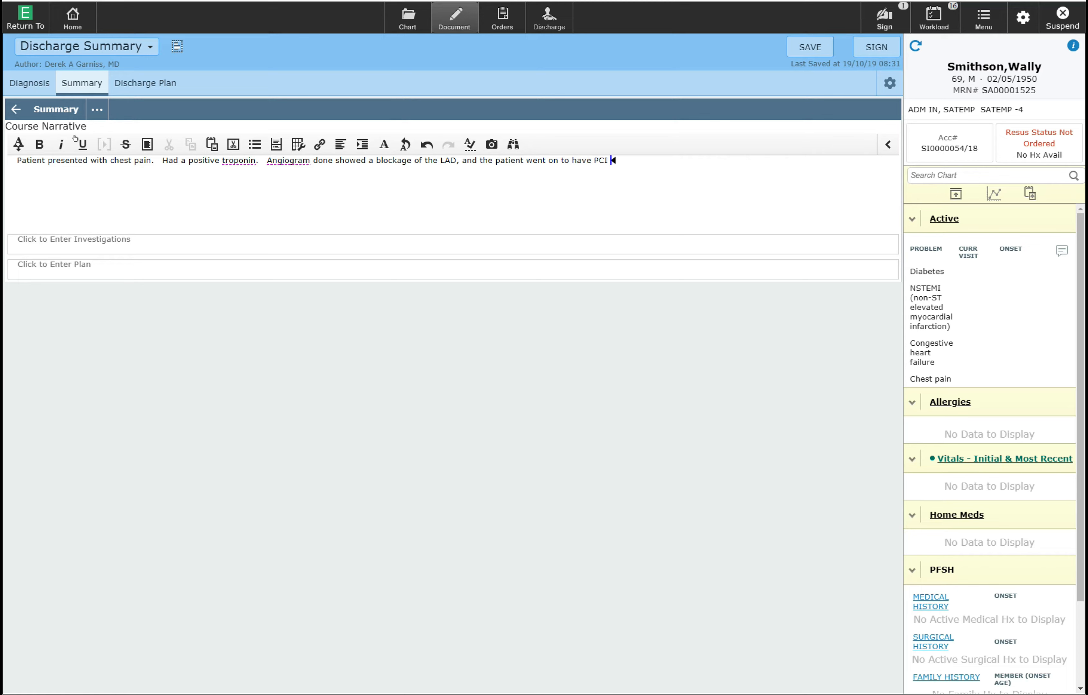
pyautogui.write('witha sten')
pyautogui.press('BackSpace')
pyautogui.press('BackSpace')
pyautogui.press('BackSpace')
pyautogui.press('BackSpace')
pyautogui.press('BackSpace')
pyautogui.press('BackSpace')
pyautogui.press('BackSpace')
pyautogui.write('a stent.  Patient did very well and reco')
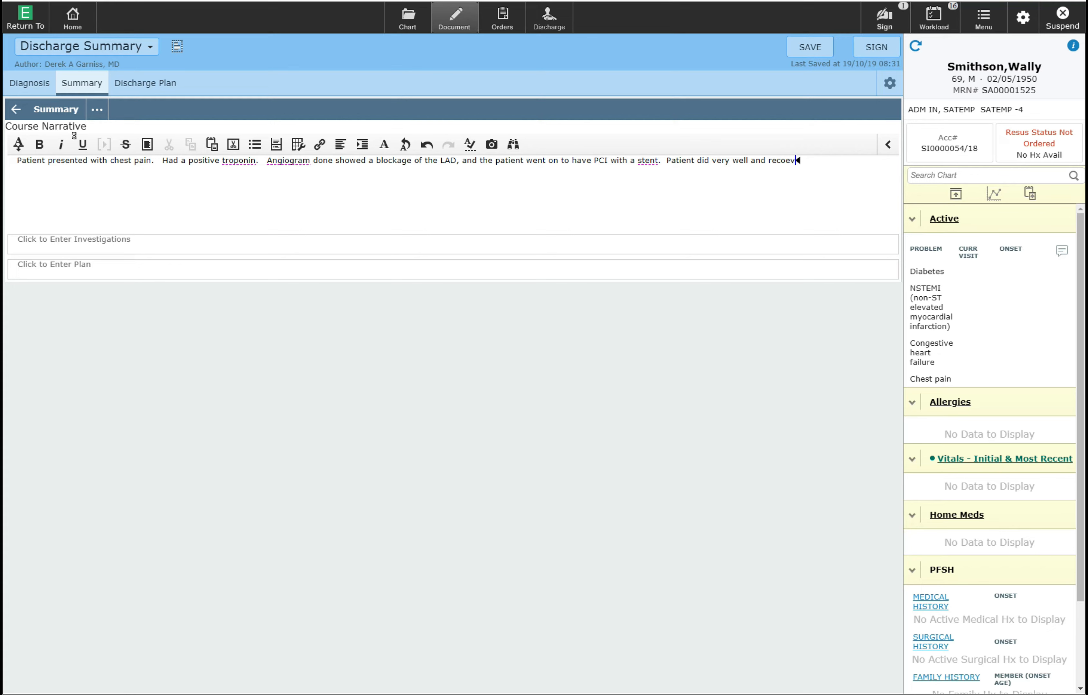
pyautogui.write('vered well in hospital.')
# - Go back from the Summary section to the full Discharge Summary note view
pyautogui.click(6, 100)
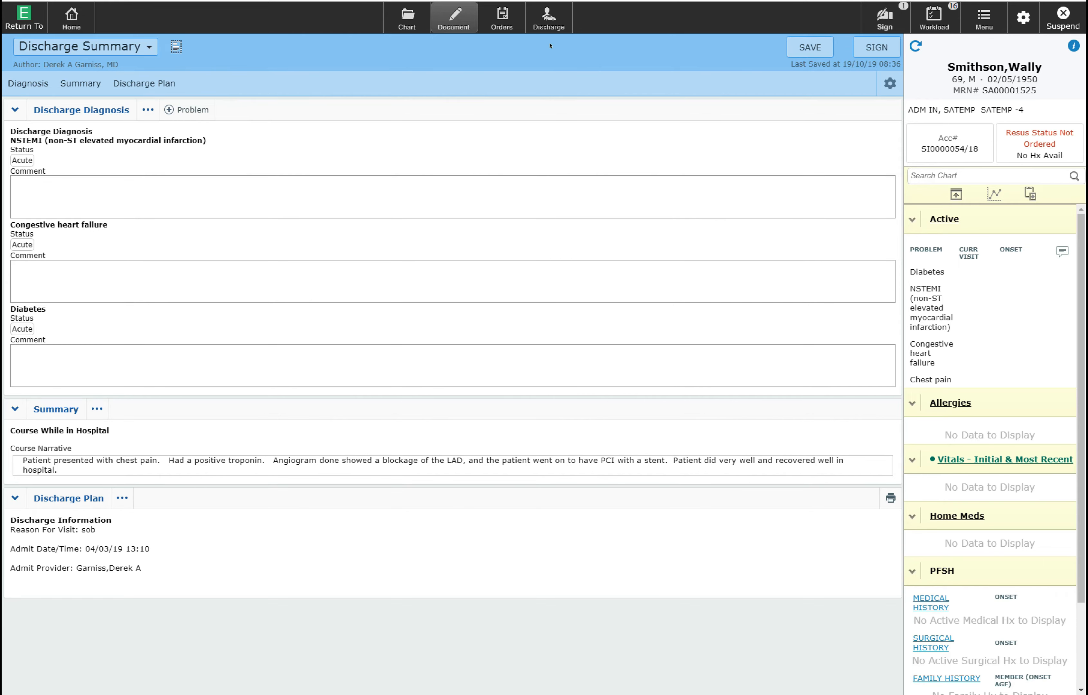
# - Show the Discharge Plan section in its own view
pyautogui.click(31, 498)
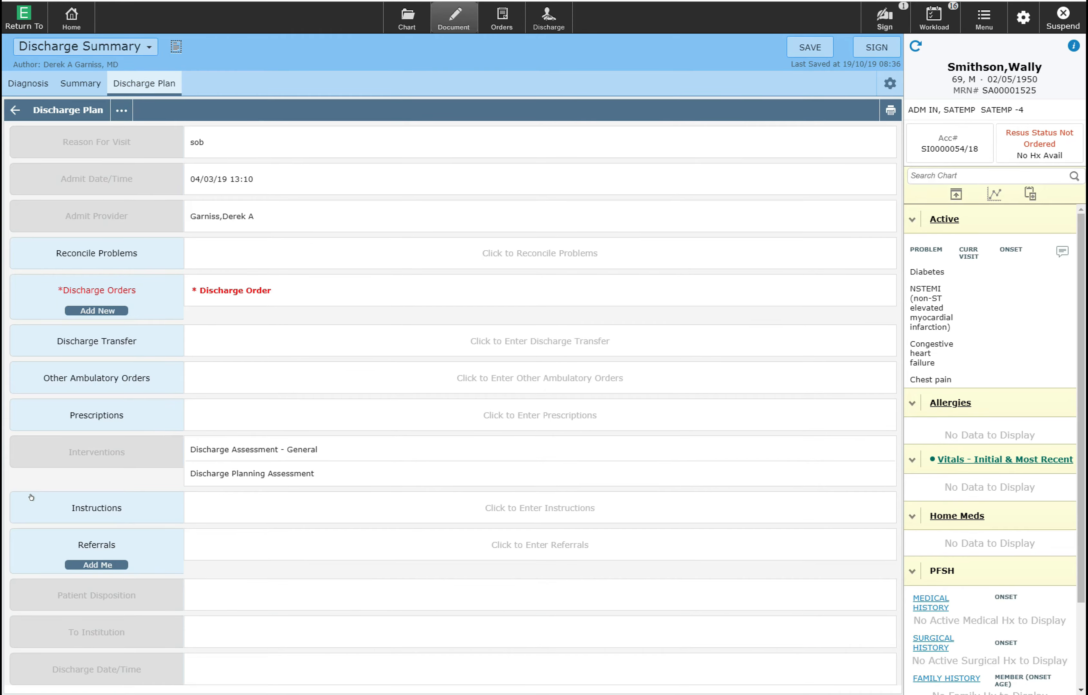
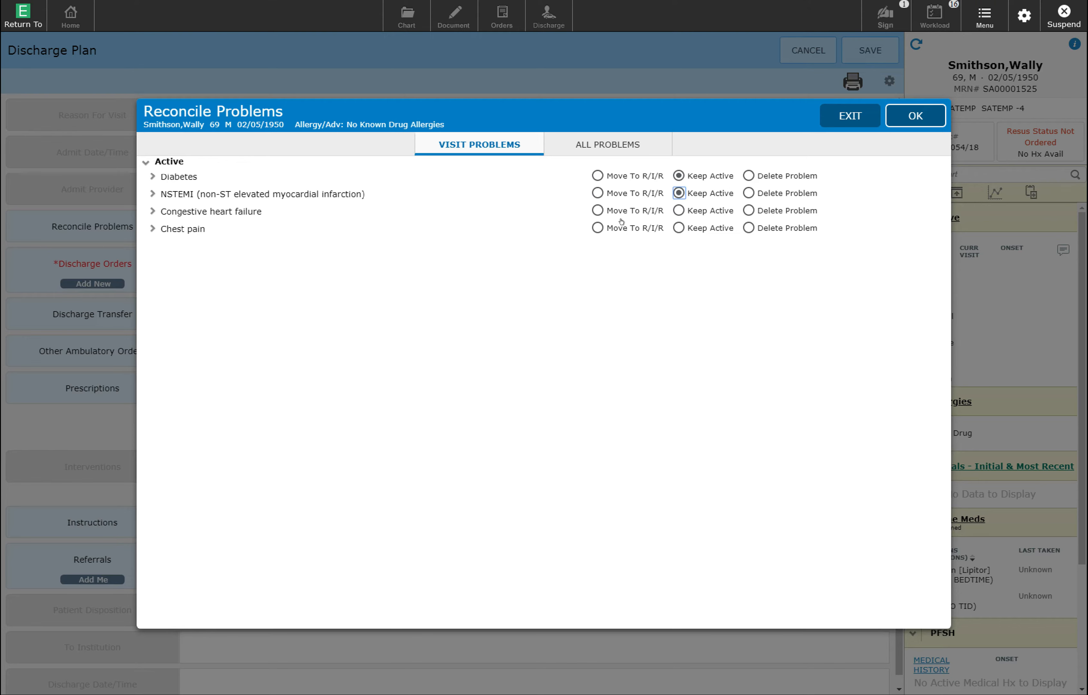
# - Keep congestive heart failure active, mark chest pain Delete Problem, and apply the reconciliation
pyautogui.click(679, 210)
pyautogui.click(152, 228)
pyautogui.click(749, 227)
pyautogui.click(909, 109)
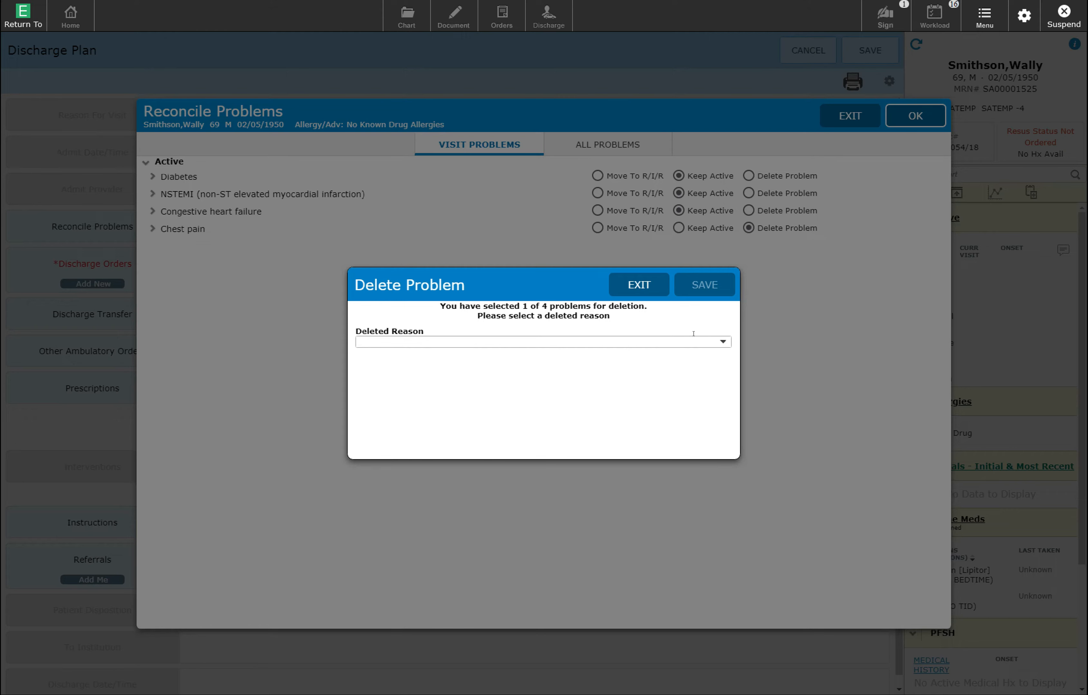
# - Delete chest pain with the reason 'doctor order', then go to discharge Prescriptions
pyautogui.write('doctor')
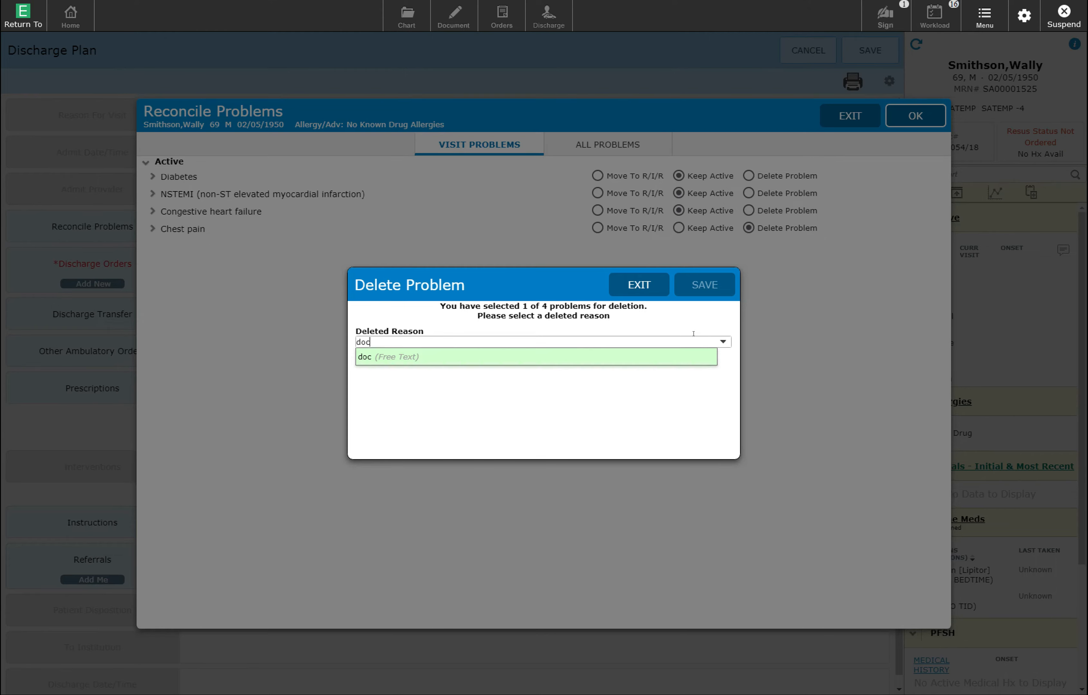
pyautogui.write(' order')
pyautogui.click(604, 356)
pyautogui.click(710, 280)
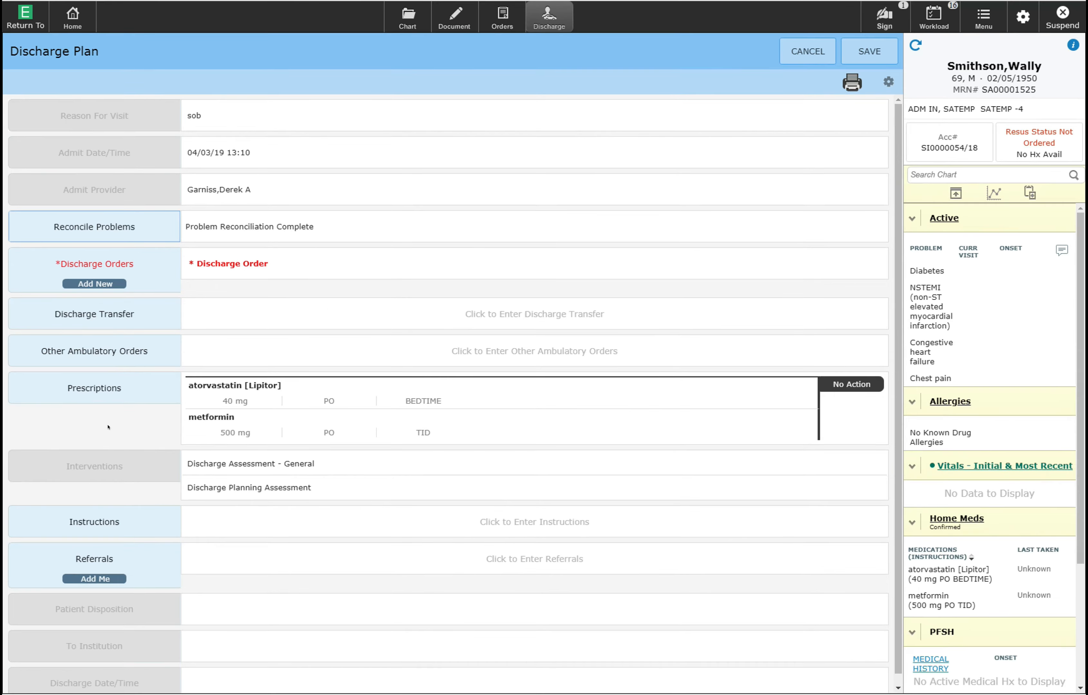
pyautogui.click(83, 388)
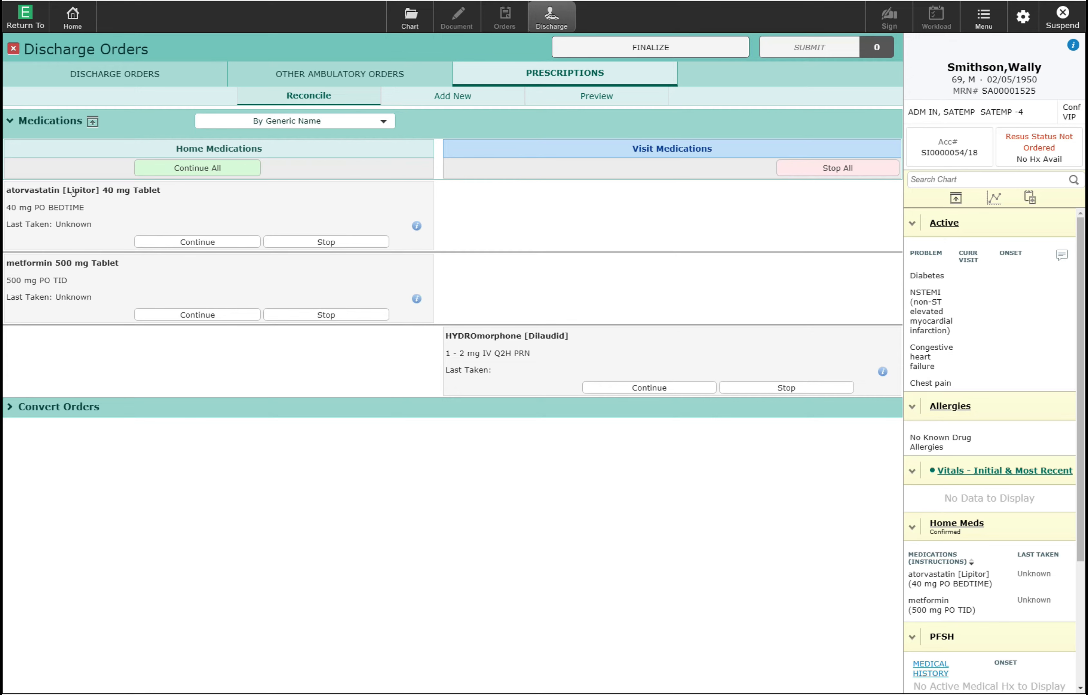
# - Continue atorvastatin and metformin after discharge and flag metformin for a new prescription
pyautogui.click(207, 238)
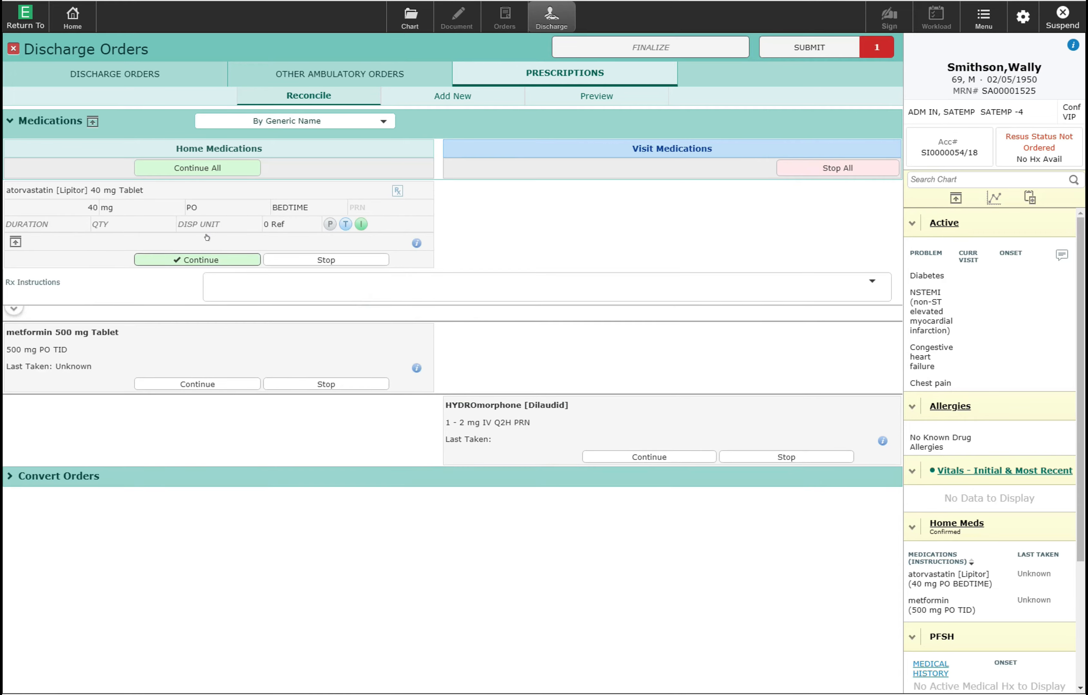
pyautogui.click(198, 380)
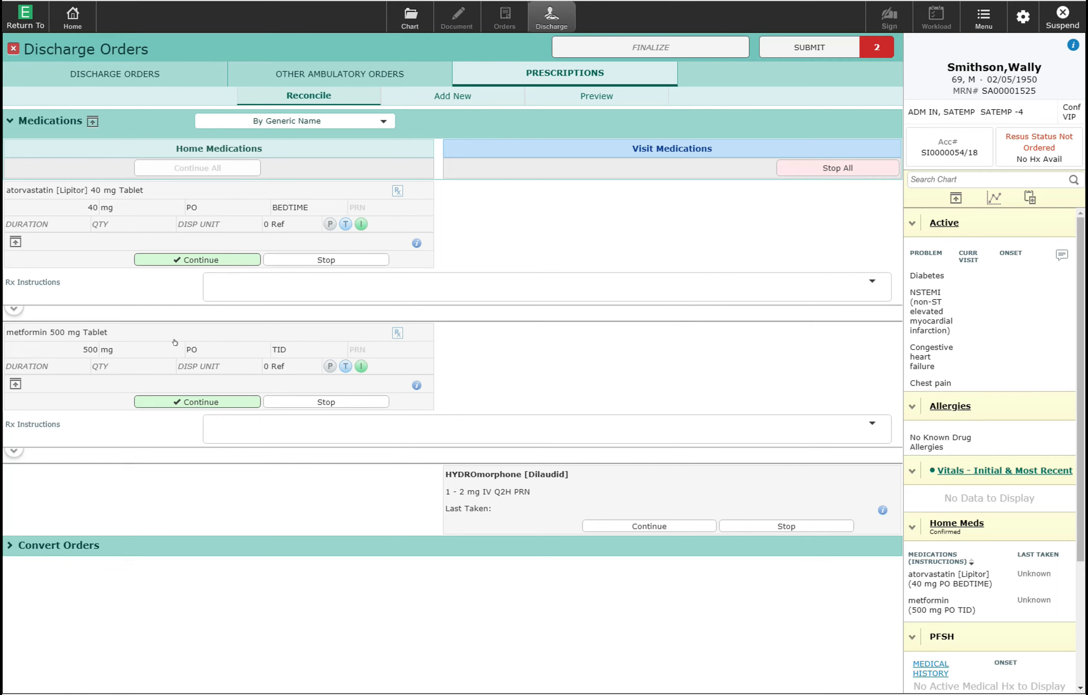
pyautogui.click(395, 332)
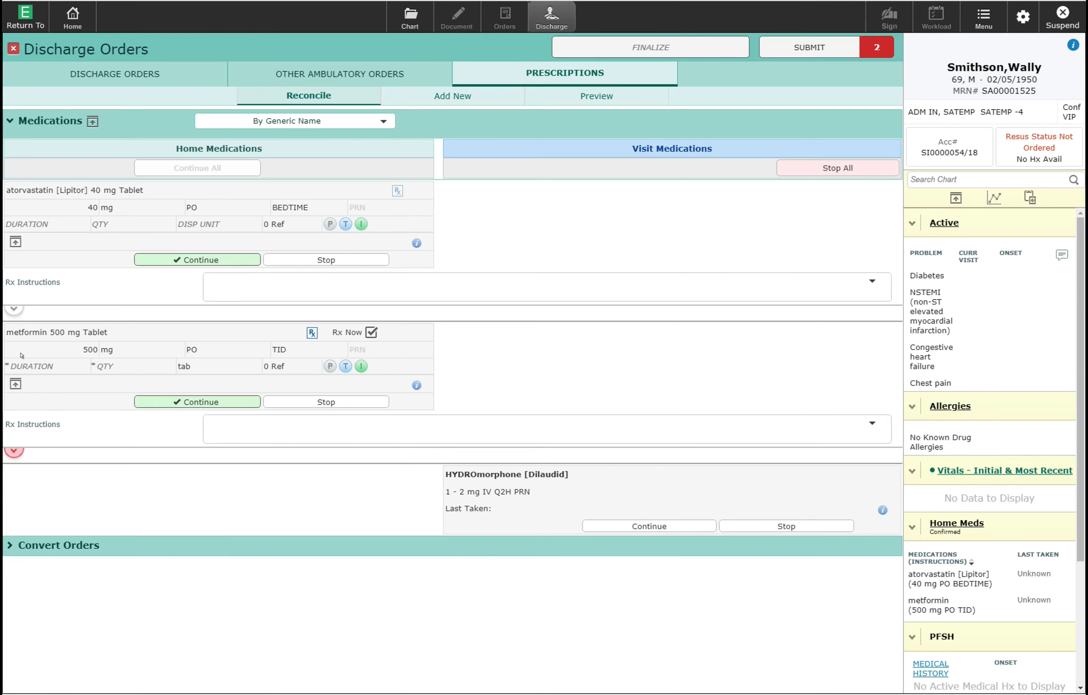
# - Set the metformin quantity to 60 tablets and stop hydromorphone at discharge
pyautogui.click(96, 365)
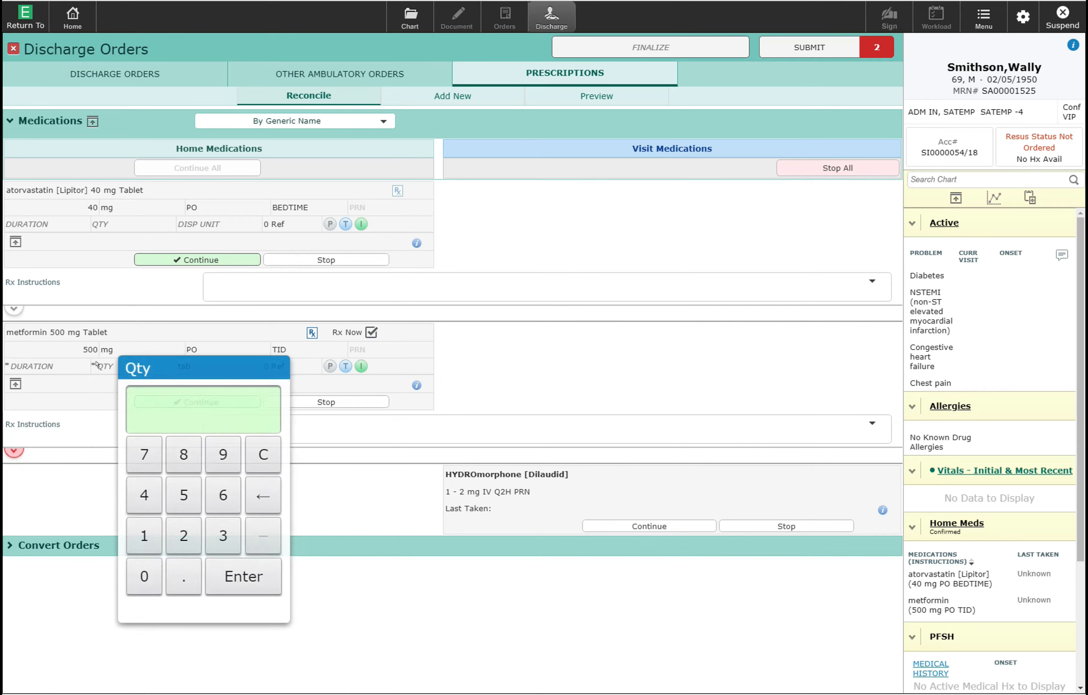
pyautogui.click(217, 501)
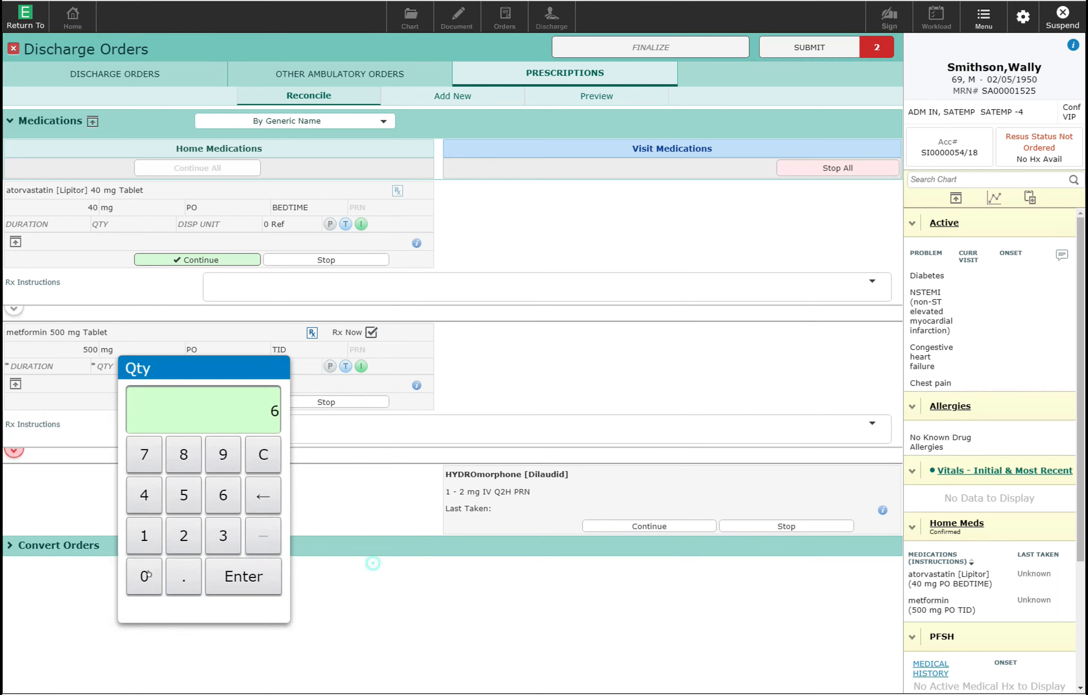
pyautogui.click(146, 575)
pyautogui.click(234, 580)
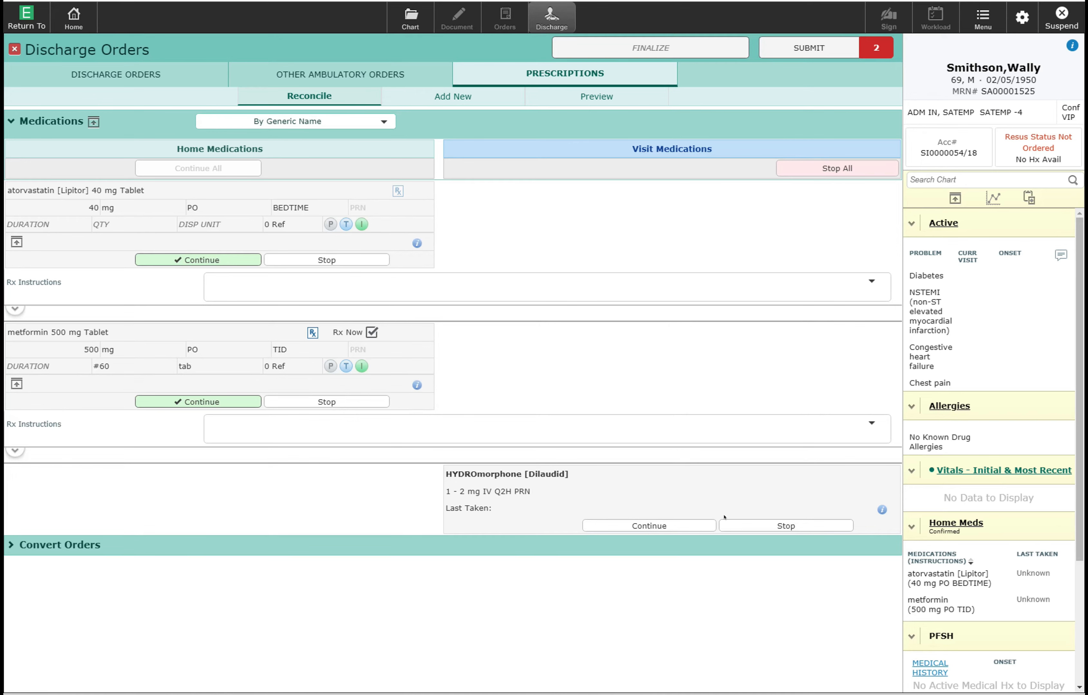
pyautogui.click(793, 526)
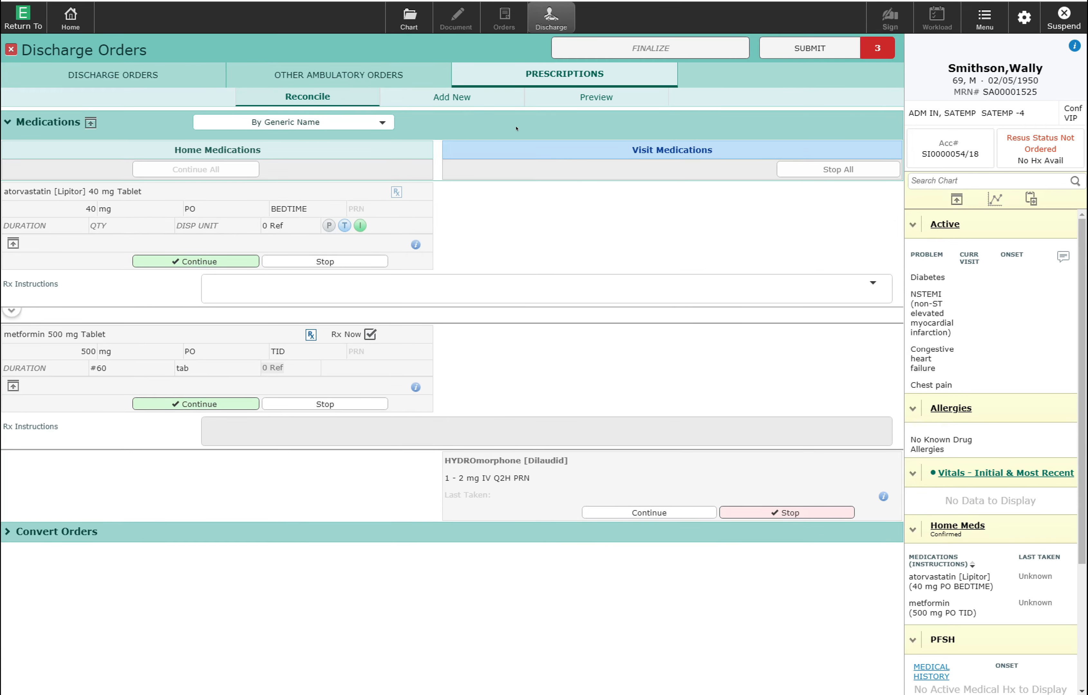
# - Switch to the Add New sub-tab for new discharge prescriptions
pyautogui.click(451, 96)
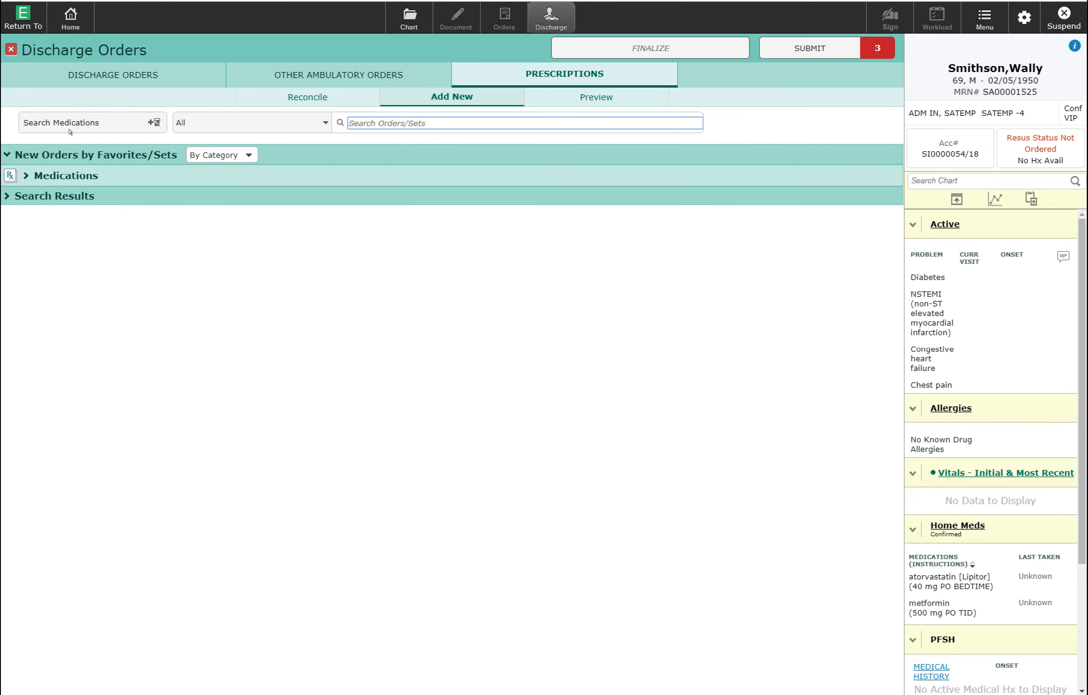
# - Search 'dilaudid' and start a 2 mg tablet prescription, PO every 6 hours as needed
pyautogui.click(72, 116)
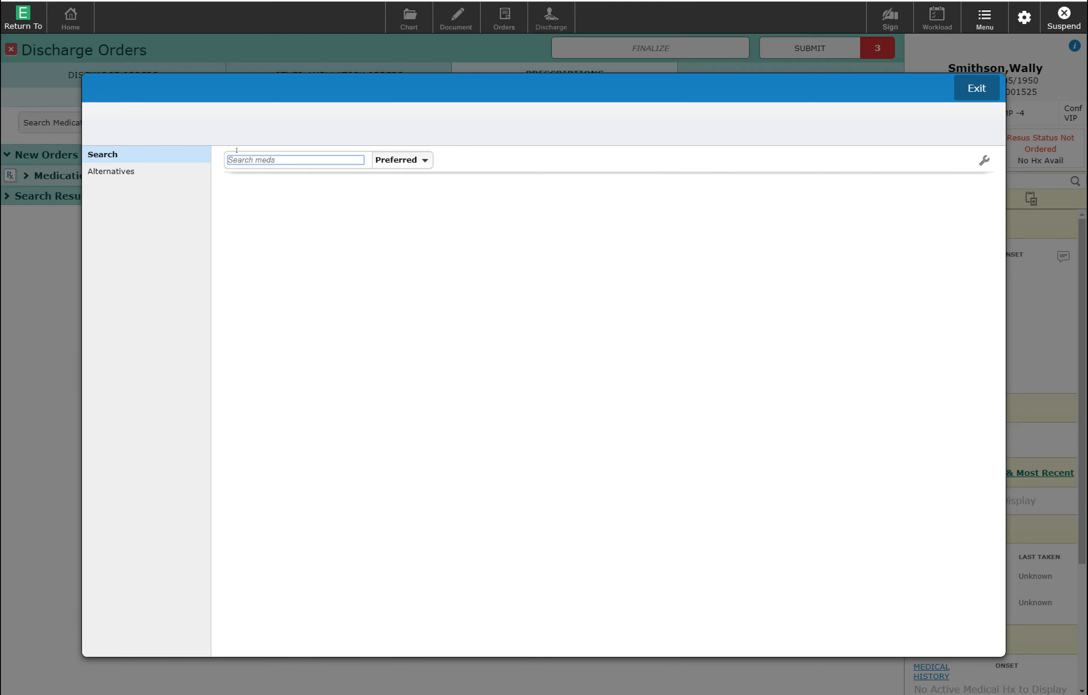
pyautogui.write('dilaudid')
pyautogui.press('Tab')
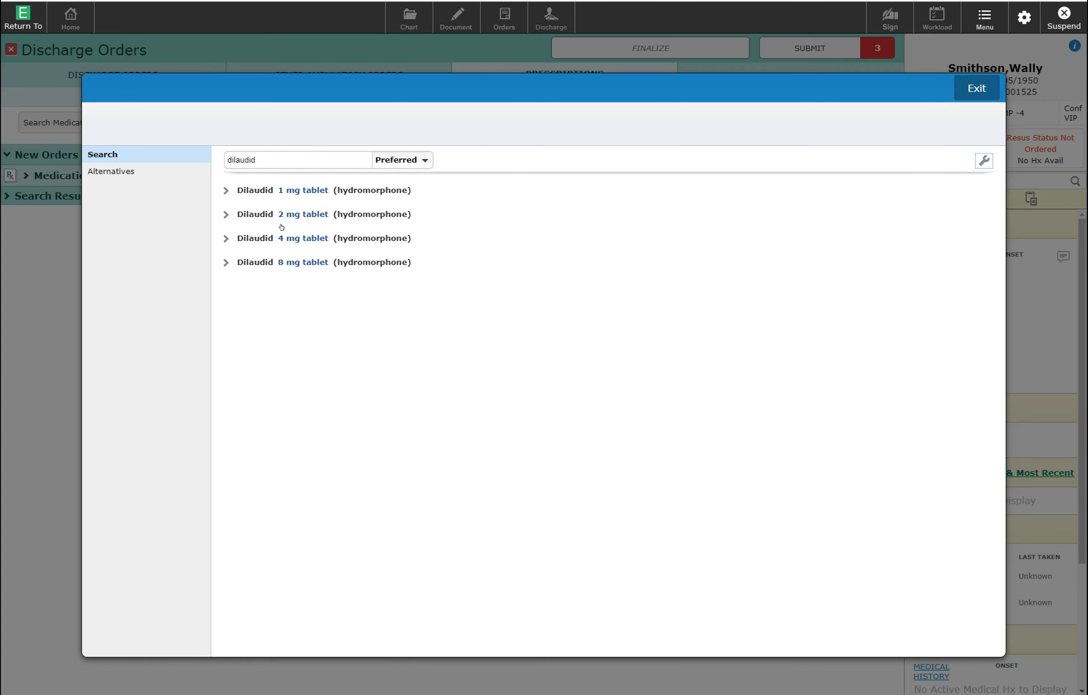
pyautogui.click(237, 209)
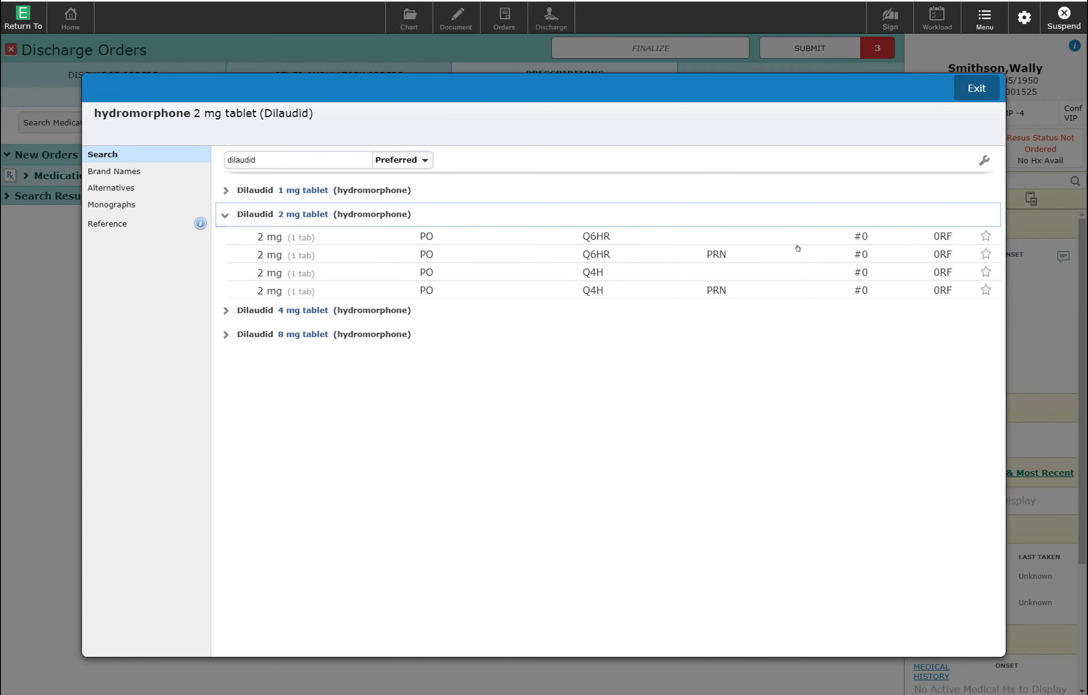
pyautogui.click(295, 253)
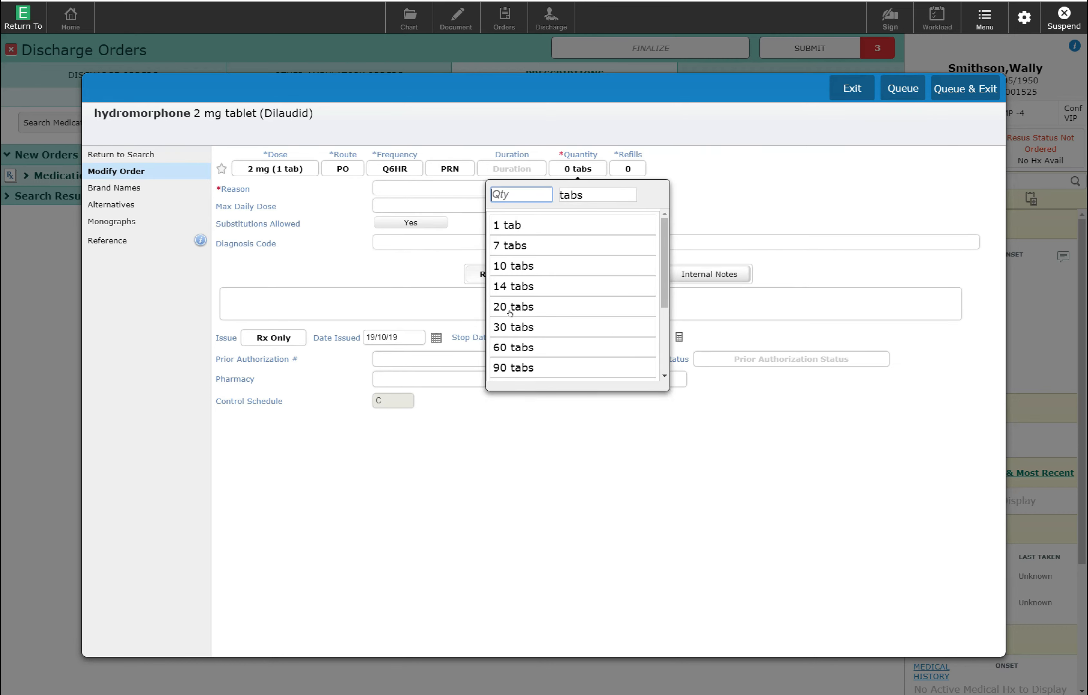
# - Give the hydromorphone prescription 30 tablets and reason pain, and save it as a favourite
pyautogui.click(513, 321)
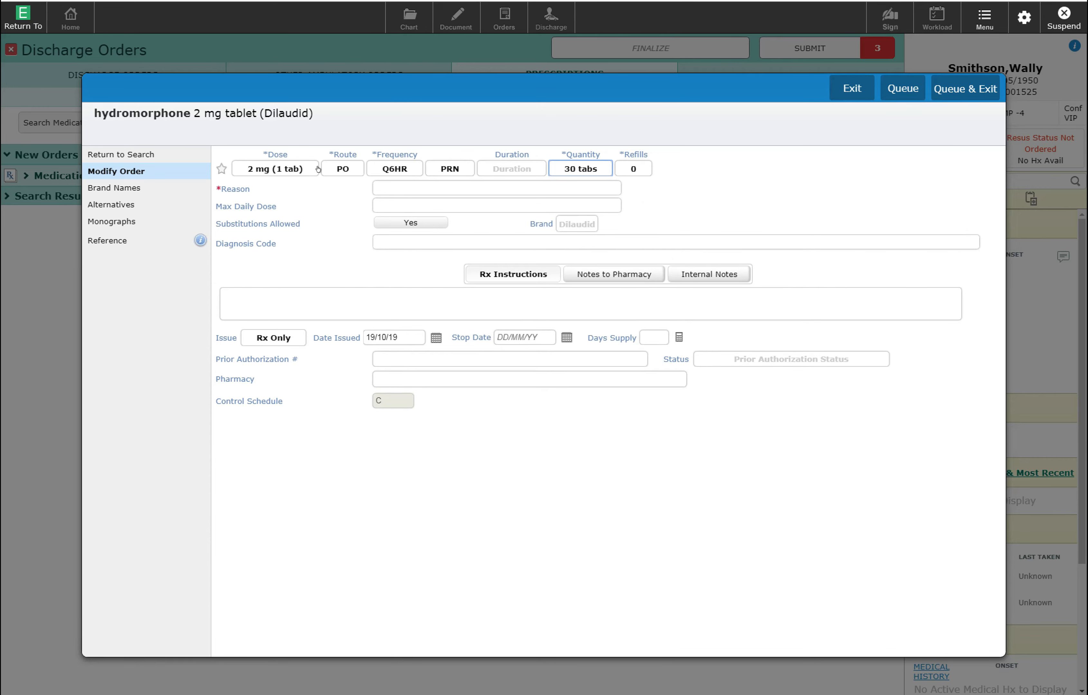
pyautogui.click(396, 183)
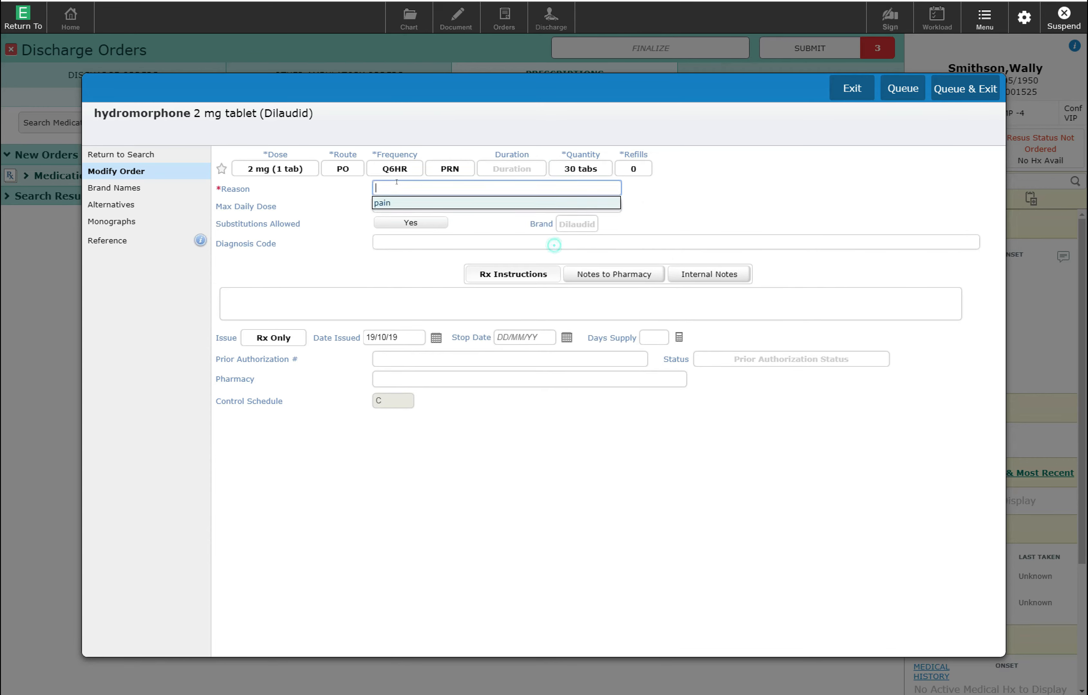
pyautogui.click(382, 202)
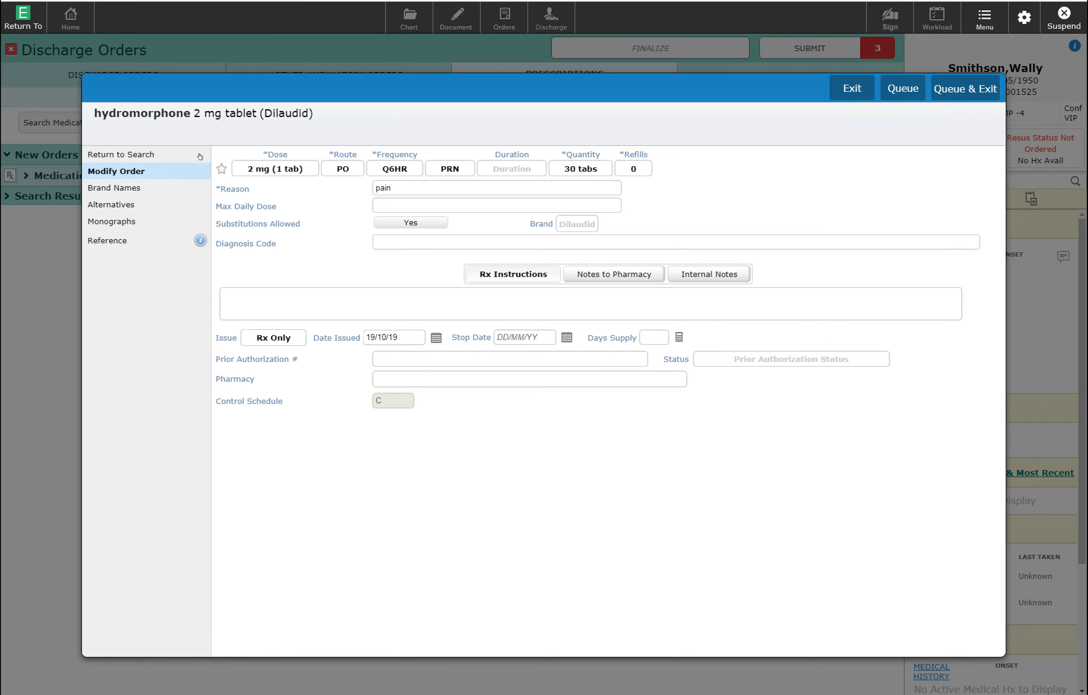
pyautogui.click(221, 169)
# - Queue the hydromorphone prescription and preview the discharge prescription list
pyautogui.click(966, 87)
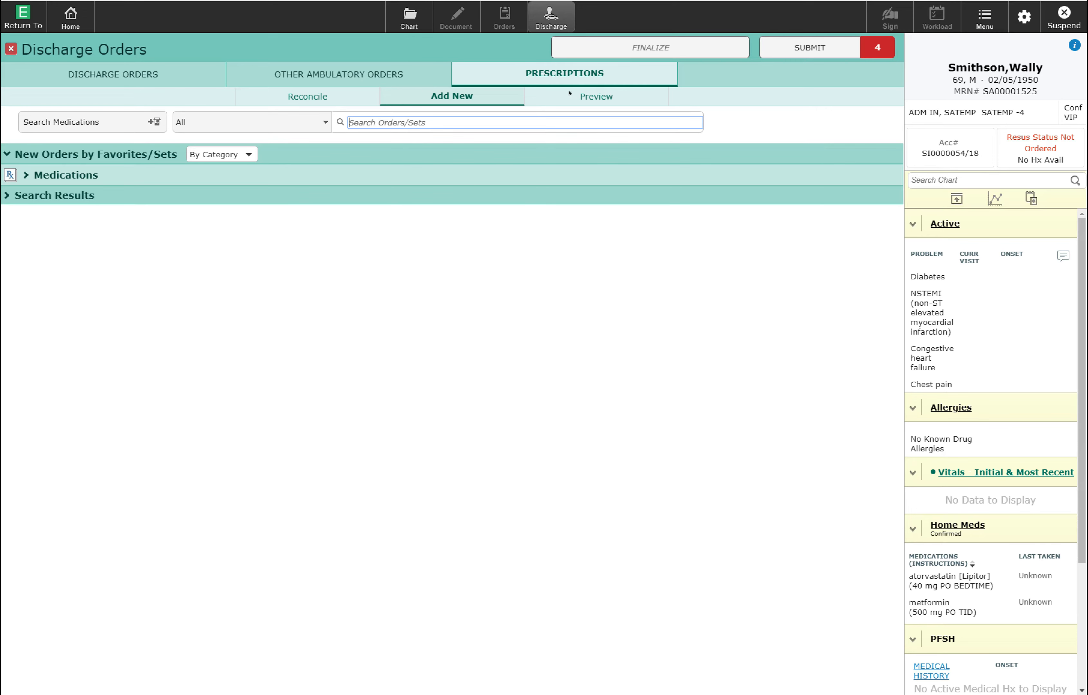
pyautogui.click(590, 92)
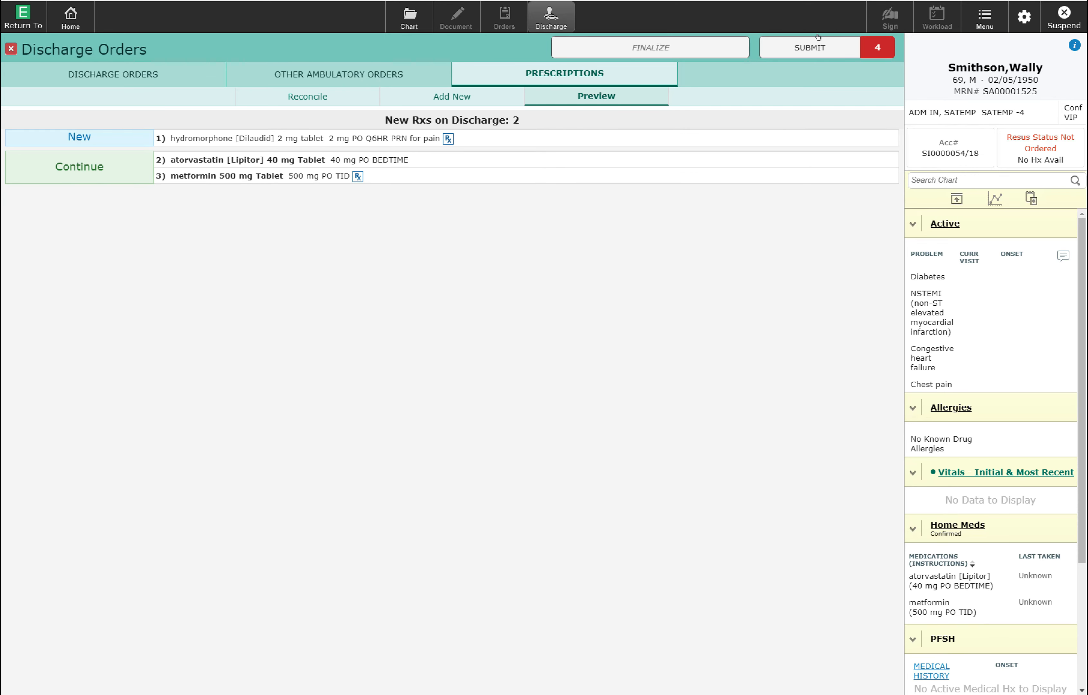
# - Submit the pending discharge orders and sign them with the user's PIN
pyautogui.click(789, 40)
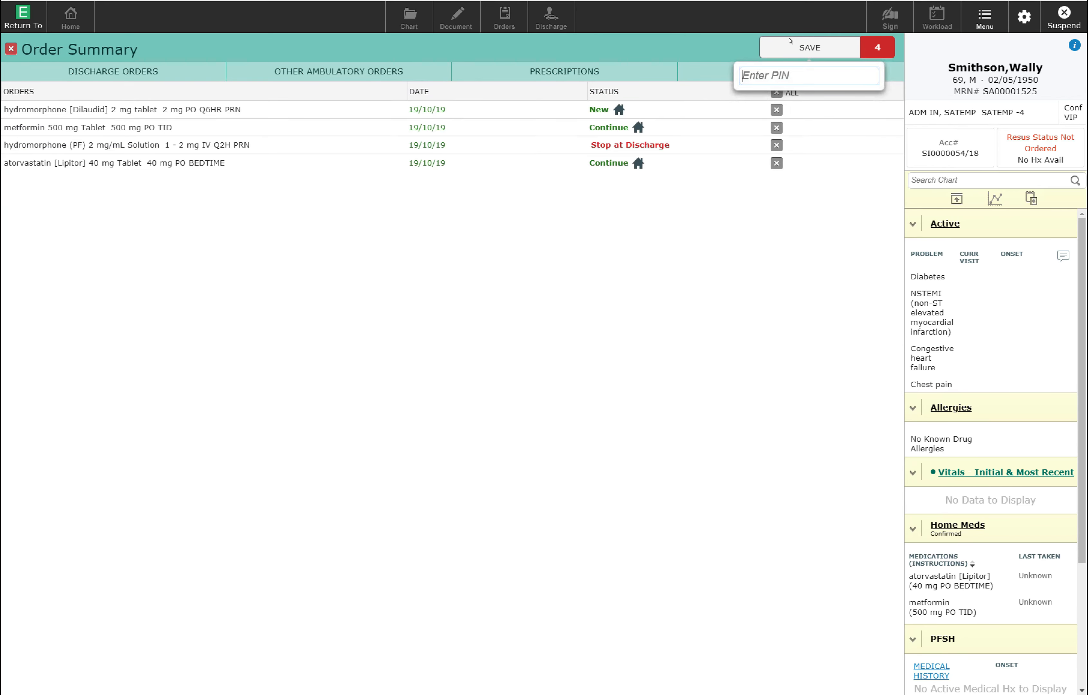
pyautogui.write('1234')
pyautogui.press('Return')
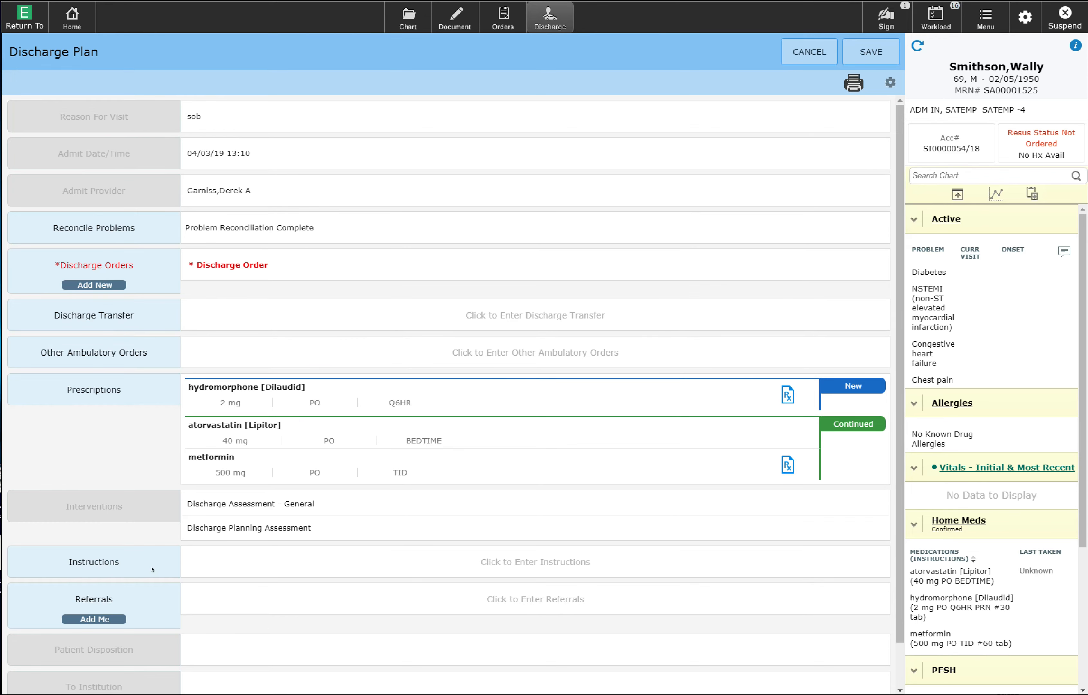
# - Write two instruction lines: family physician follow-up in two weeks; return for chest pain or concerns
pyautogui.click(269, 566)
pyautogui.click(269, 566)
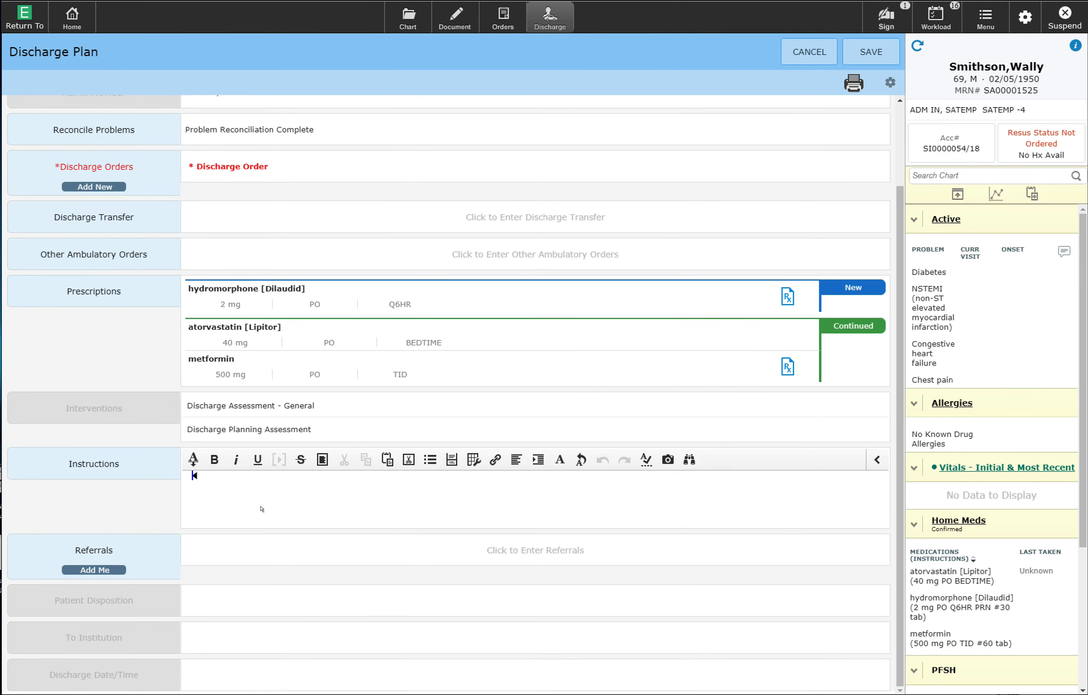
pyautogui.write('Follow up with the family physicia')
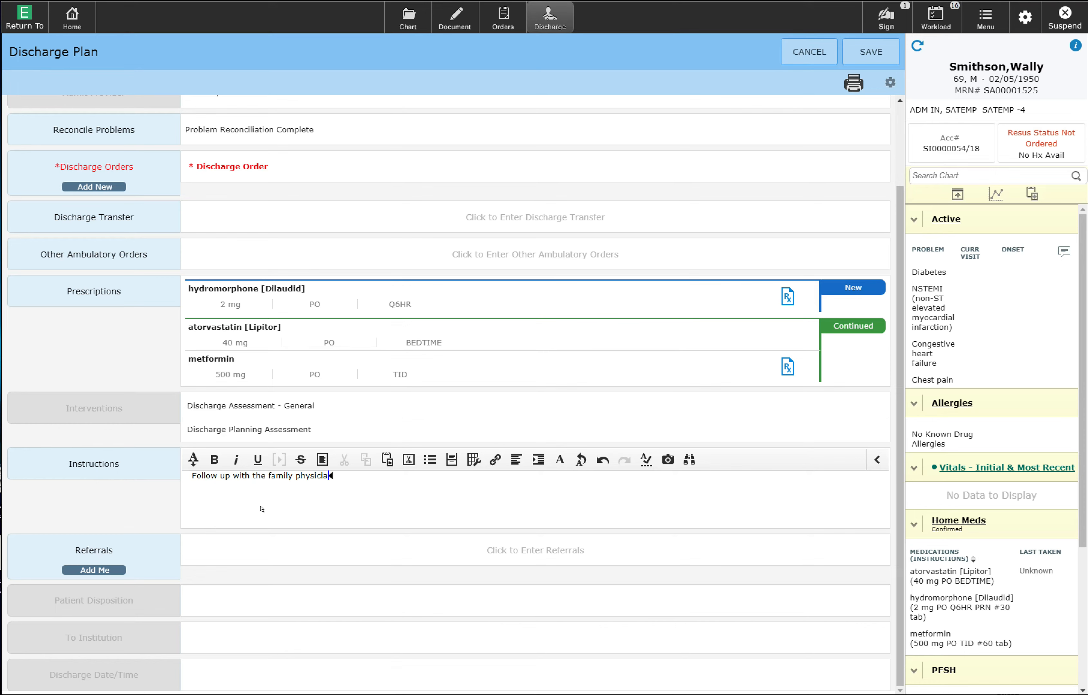
pyautogui.write('in in two weeks')
pyautogui.press('Return')
pyautogui.write('Return to the ')
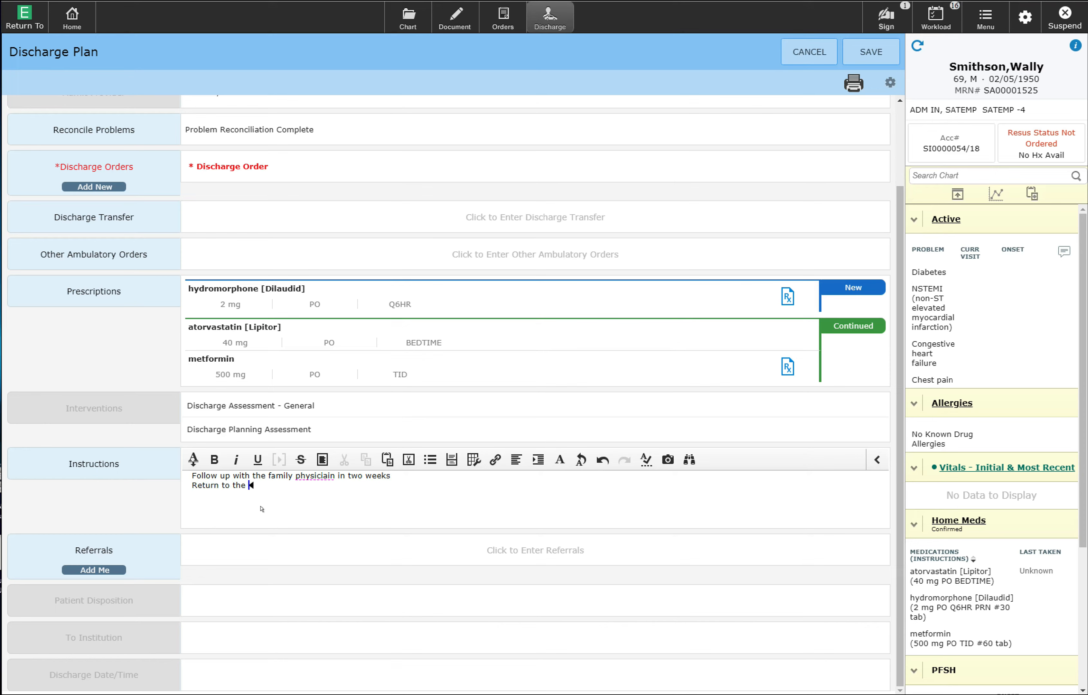
pyautogui.write('hospital if they have any further chest pain')
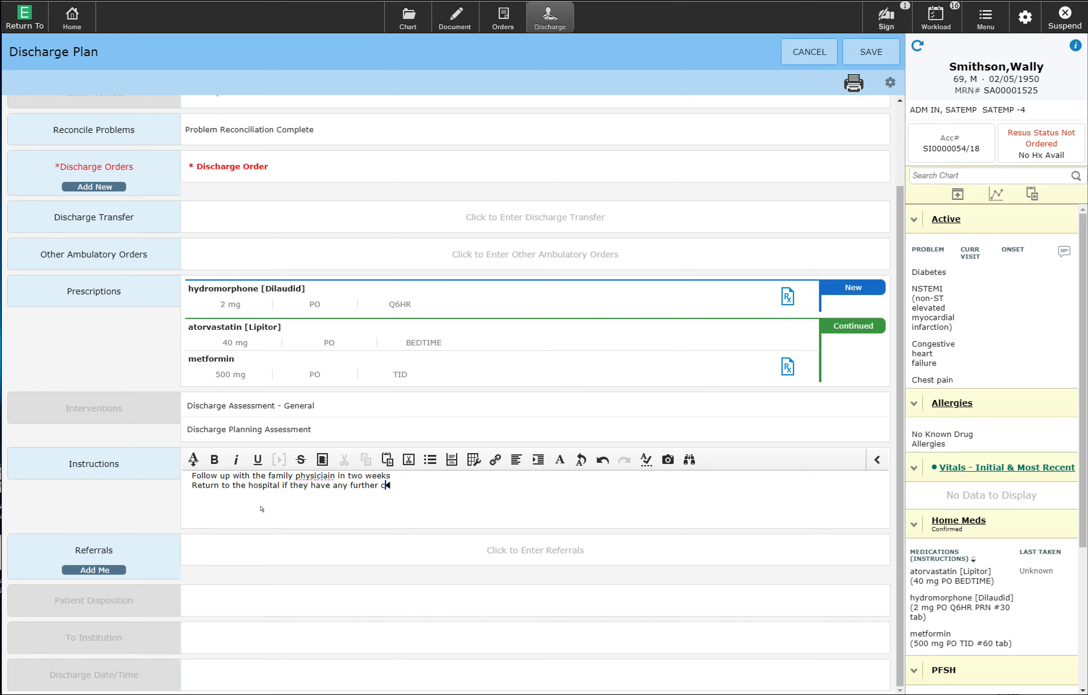
pyautogui.write(' or concerns.')
# - Commit the two-line discharge instructions and open the Other Ambulatory Orders entry
pyautogui.click(102, 491)
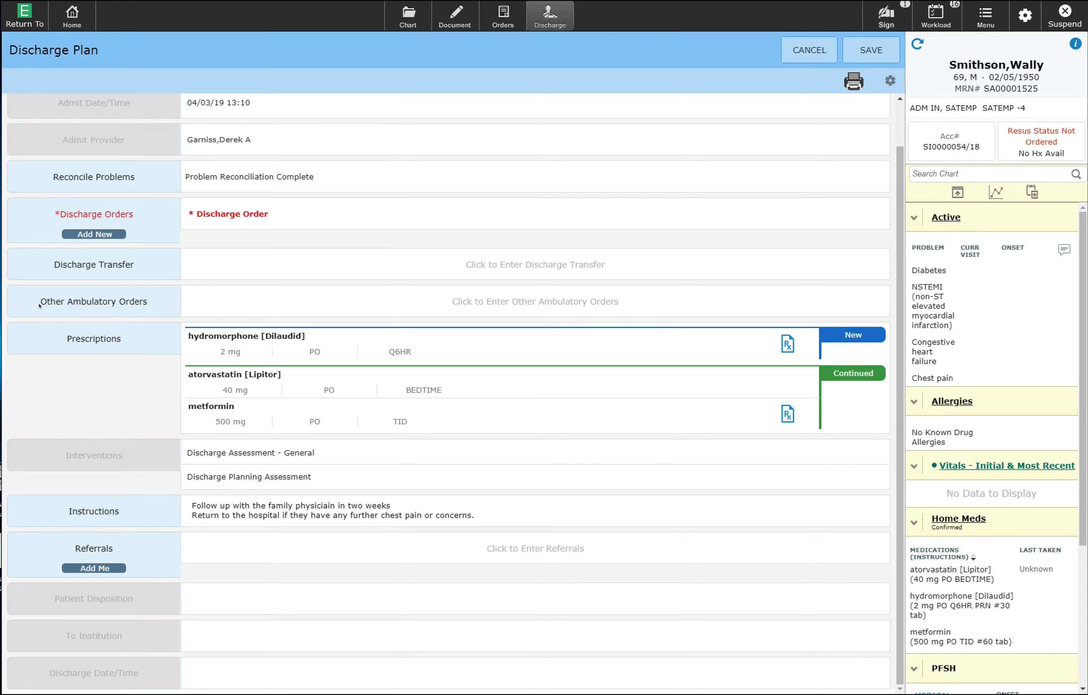
pyautogui.click(100, 293)
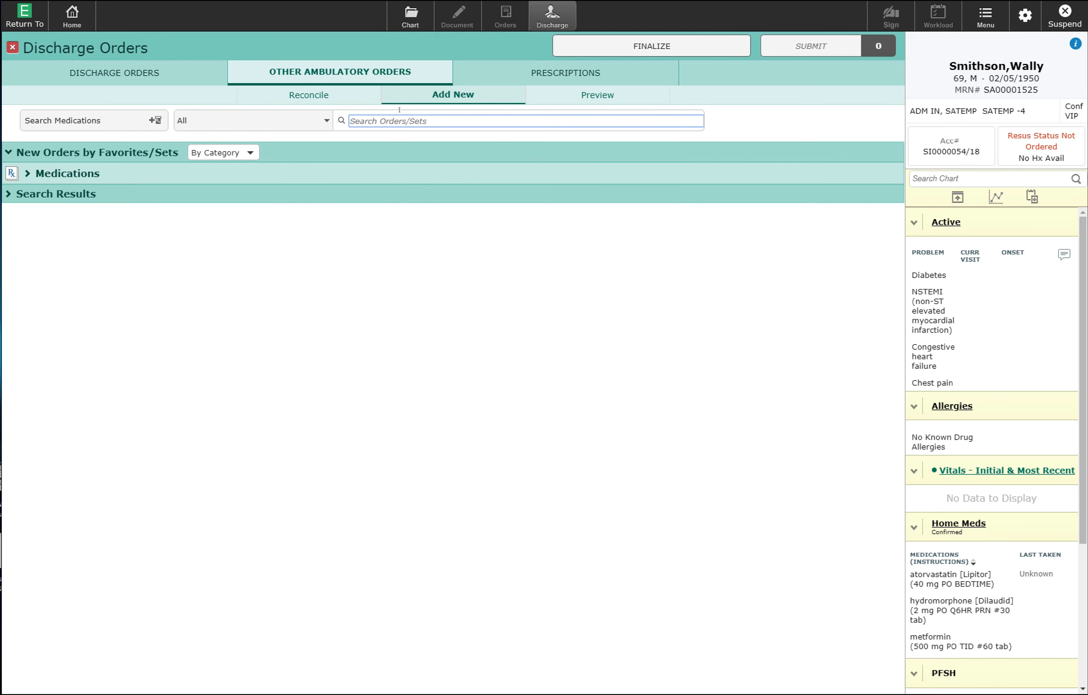
# - Search 'outpatient', add the Refer to Outpatient Clinic and Office order, and star it as a favourite
pyautogui.write('outpatient')
pyautogui.press('Return')
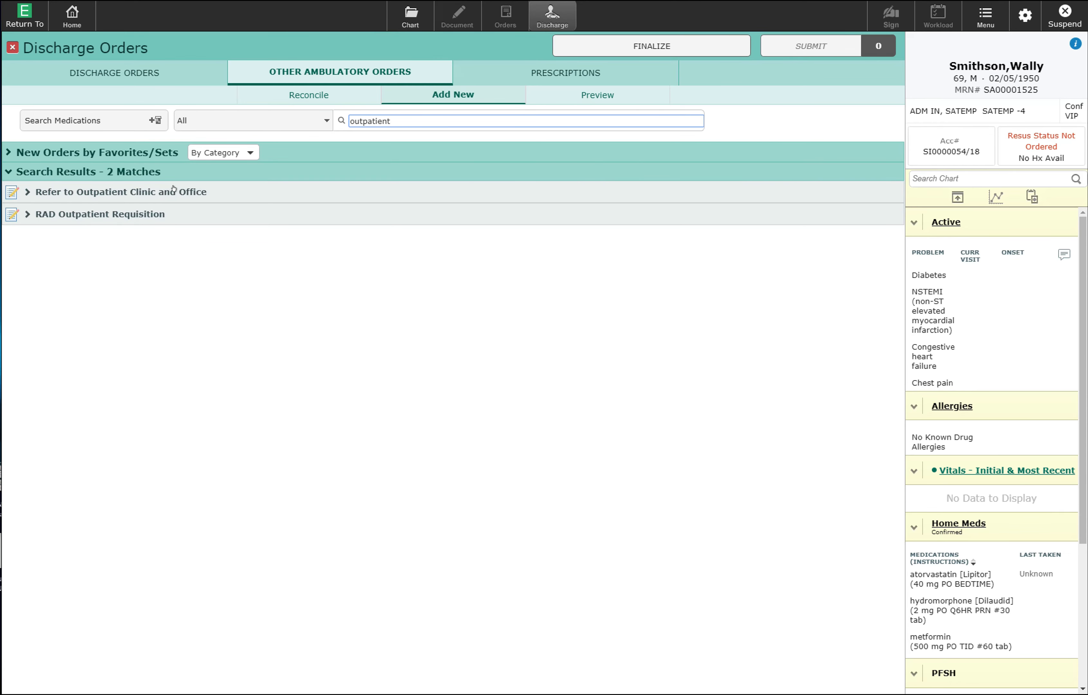
pyautogui.click(103, 185)
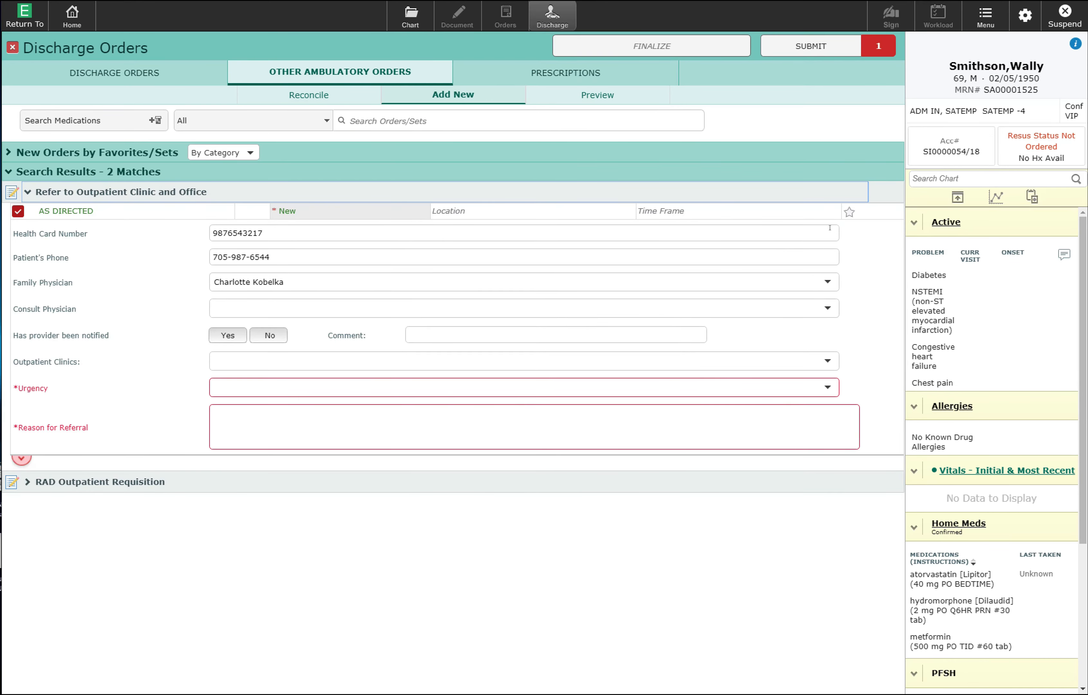
pyautogui.click(849, 212)
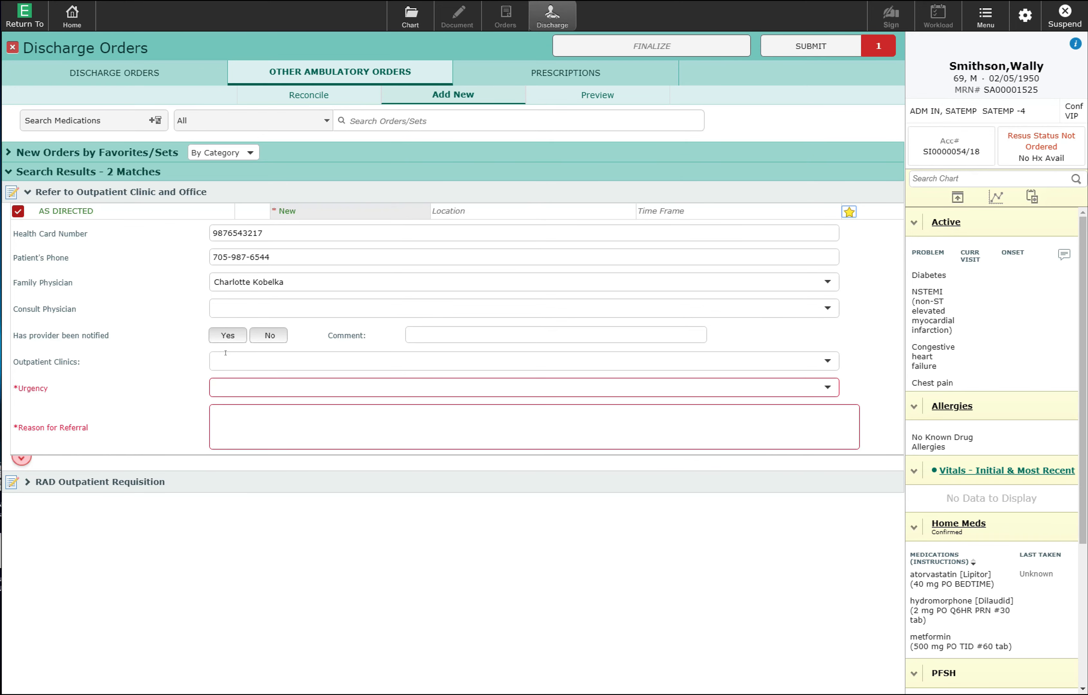
# - Give the referral a respirology consult physician, 3 Weeks or more urgency, and a reason citing recent NSTEMI and COPD medication management
pyautogui.click(238, 303)
pyautogui.write('berg')
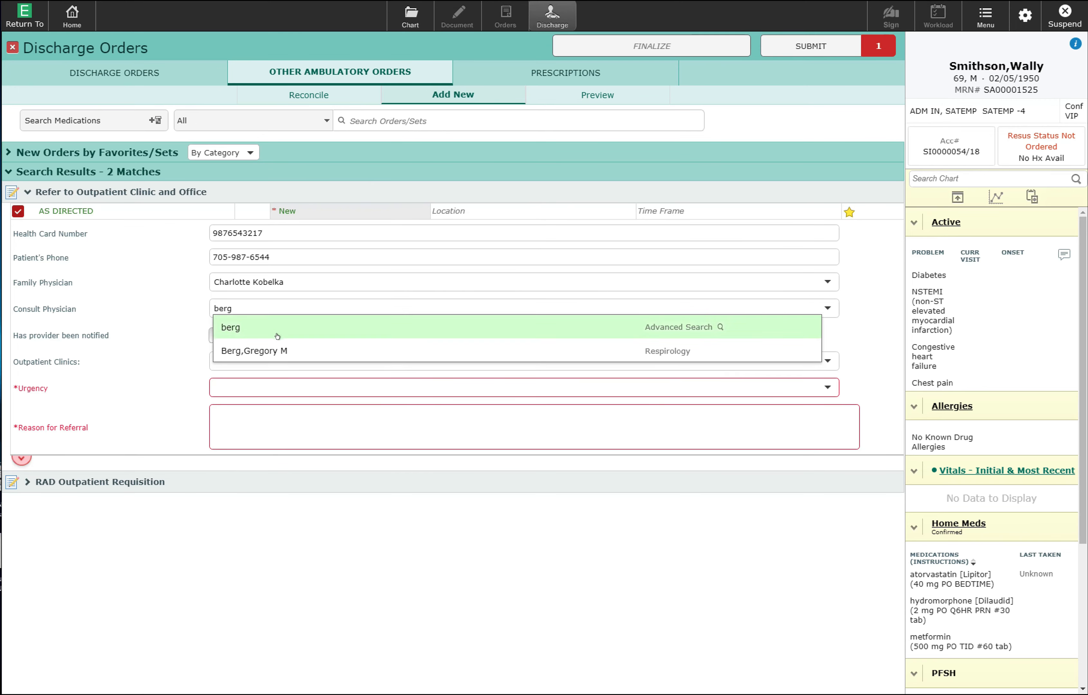
pyautogui.click(276, 347)
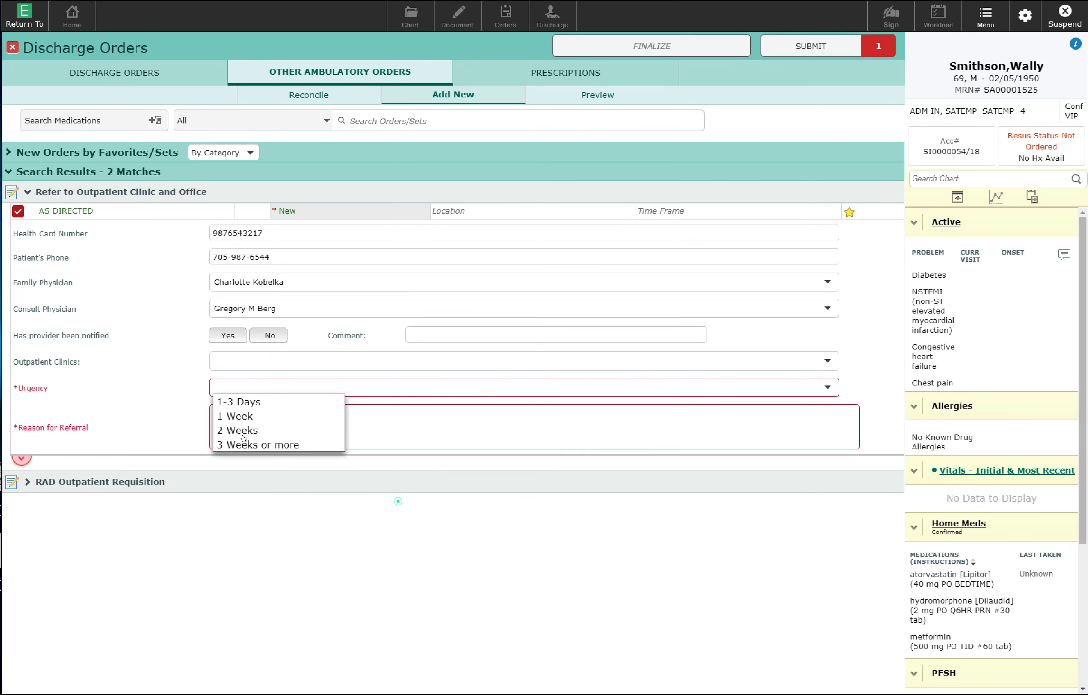
pyautogui.click(242, 440)
pyautogui.click(258, 421)
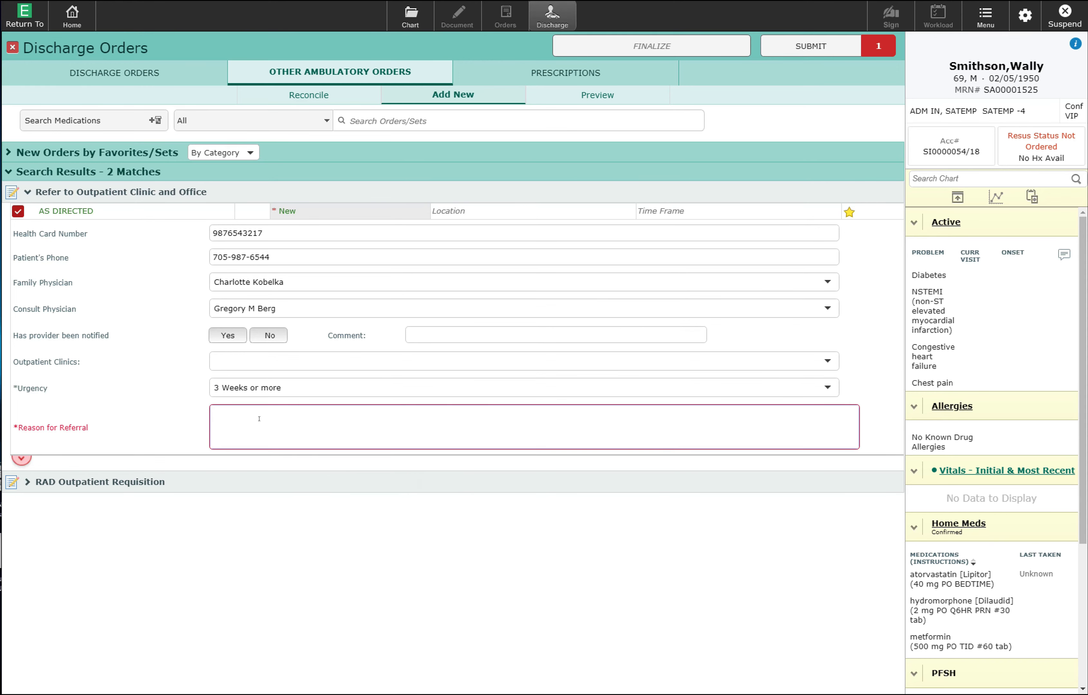
pyautogui.write('Recent NSTEMI and history of COPD.  Thanks')
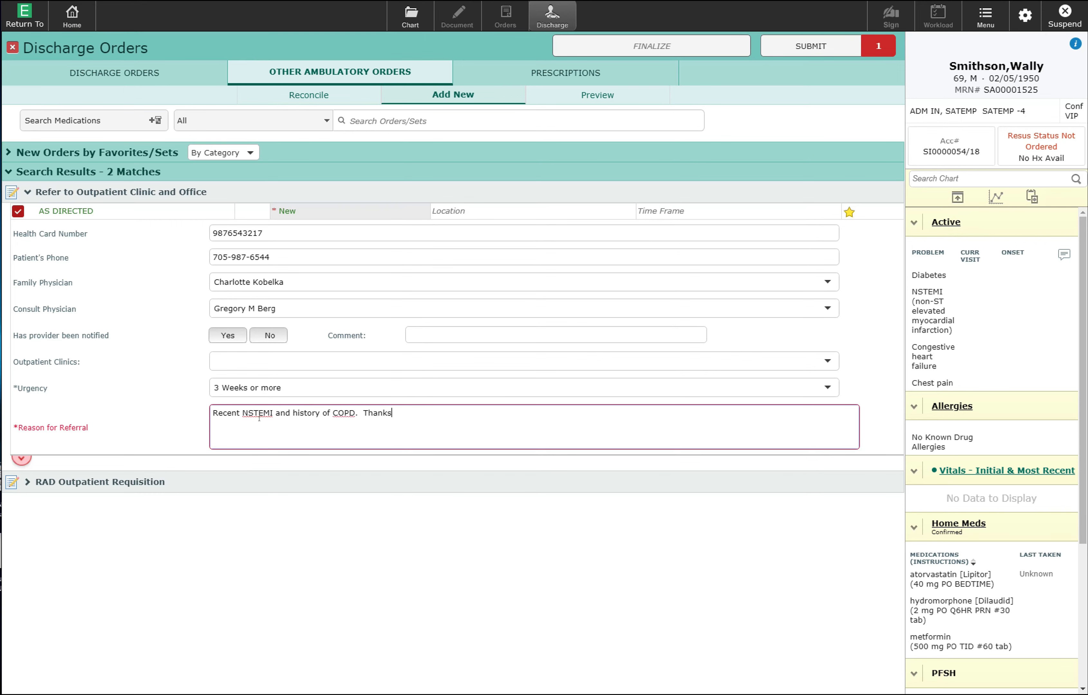
pyautogui.write(' for seeing regarding medication mamanbg')
pyautogui.press('BackSpace')
pyautogui.press('BackSpace')
pyautogui.press('BackSpace')
pyautogui.press('BackSpace')
pyautogui.press('BackSpace')
pyautogui.write('nagment for')
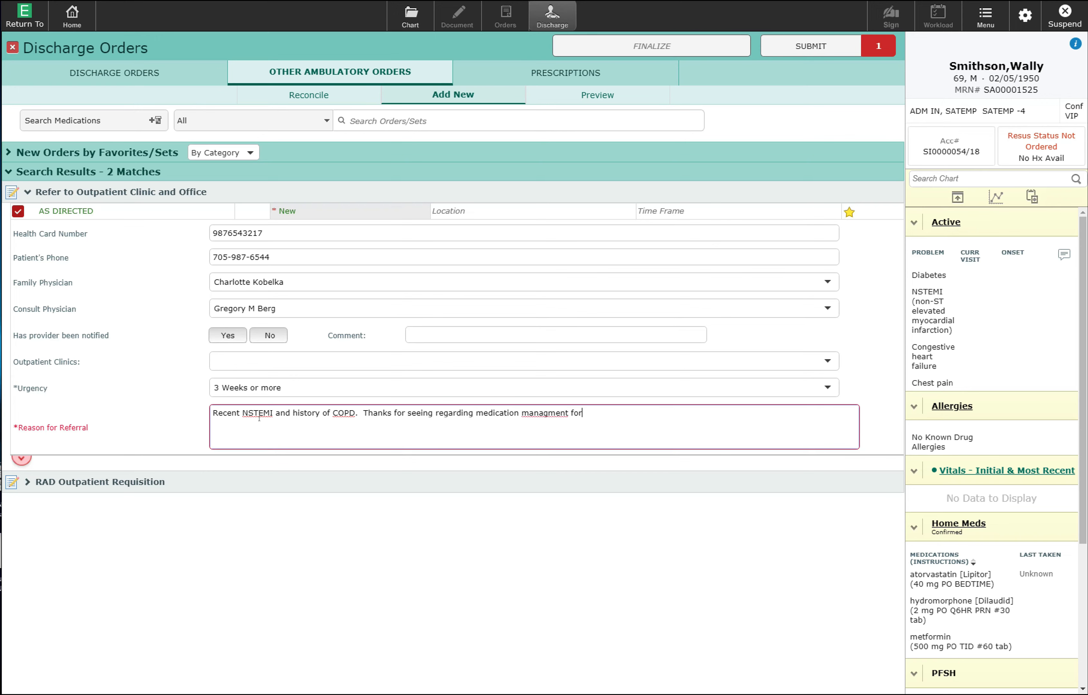
pyautogui.write(' his COPD.')
pyautogui.click(819, 39)
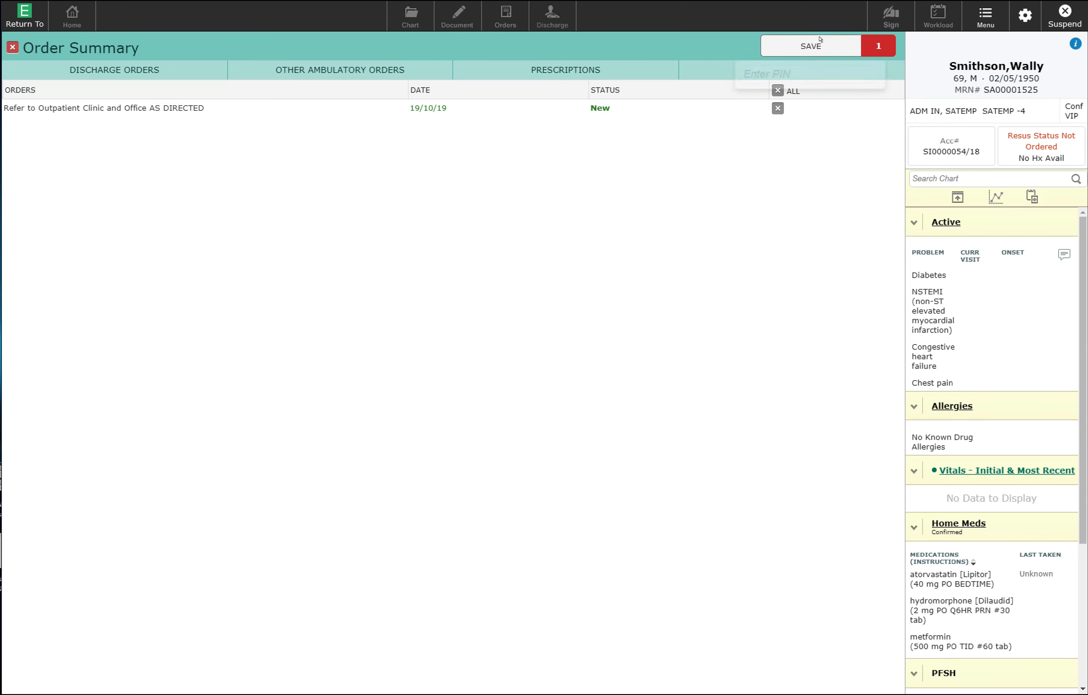
# - Sign the referral with the user PIN and expand its full details on the Discharge Plan
pyautogui.write('1234')
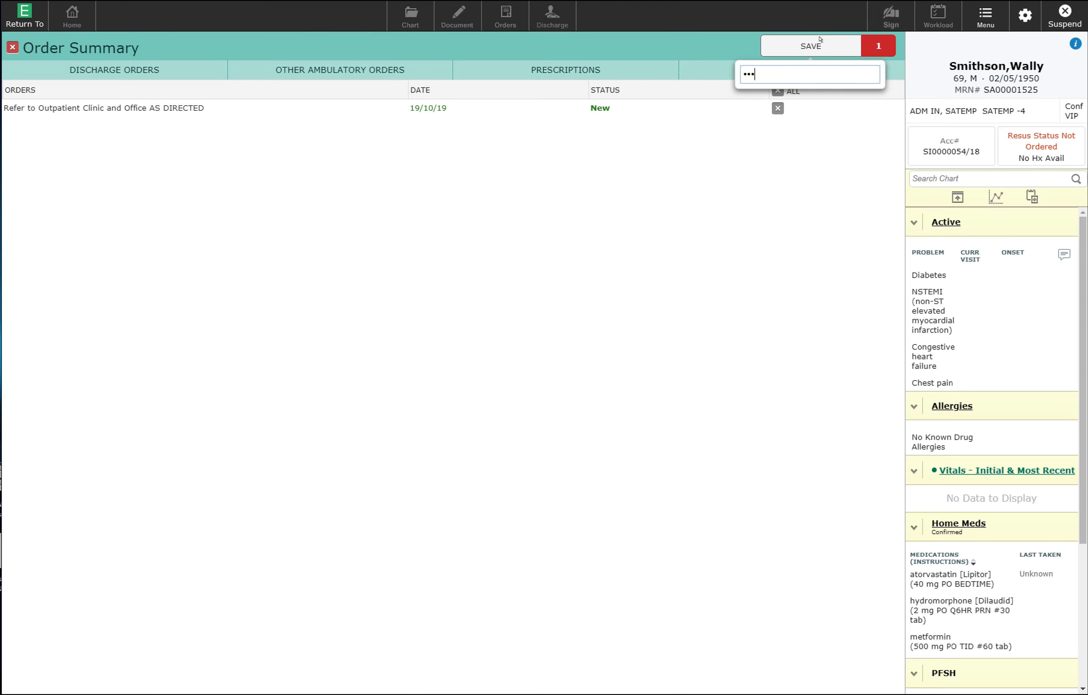
pyautogui.press('Return')
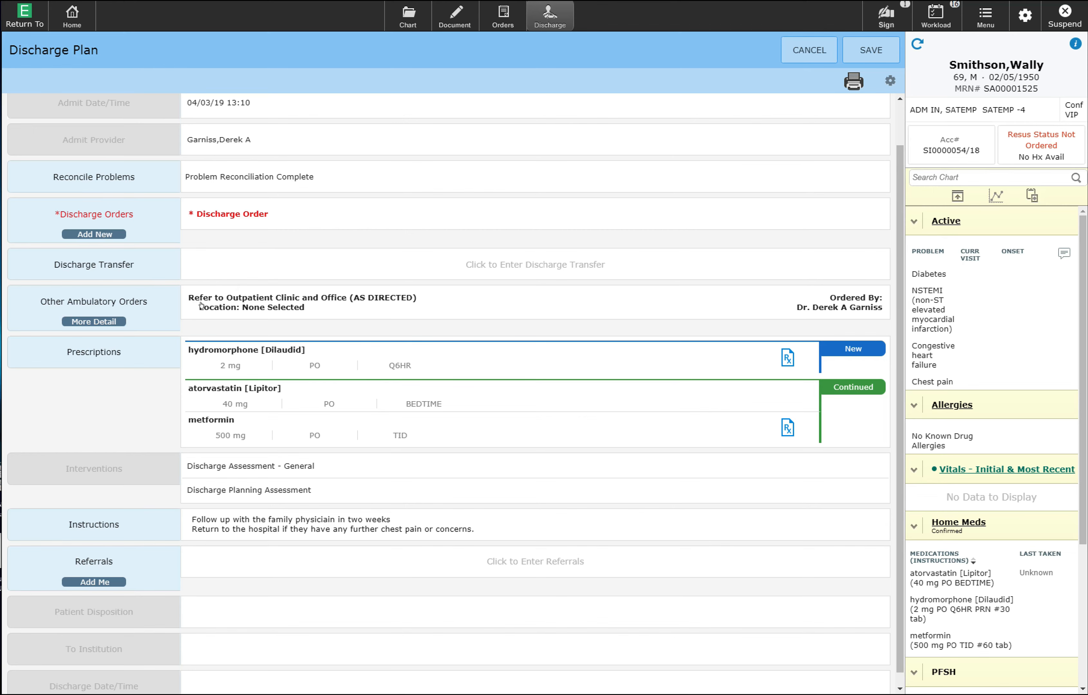
pyautogui.click(109, 318)
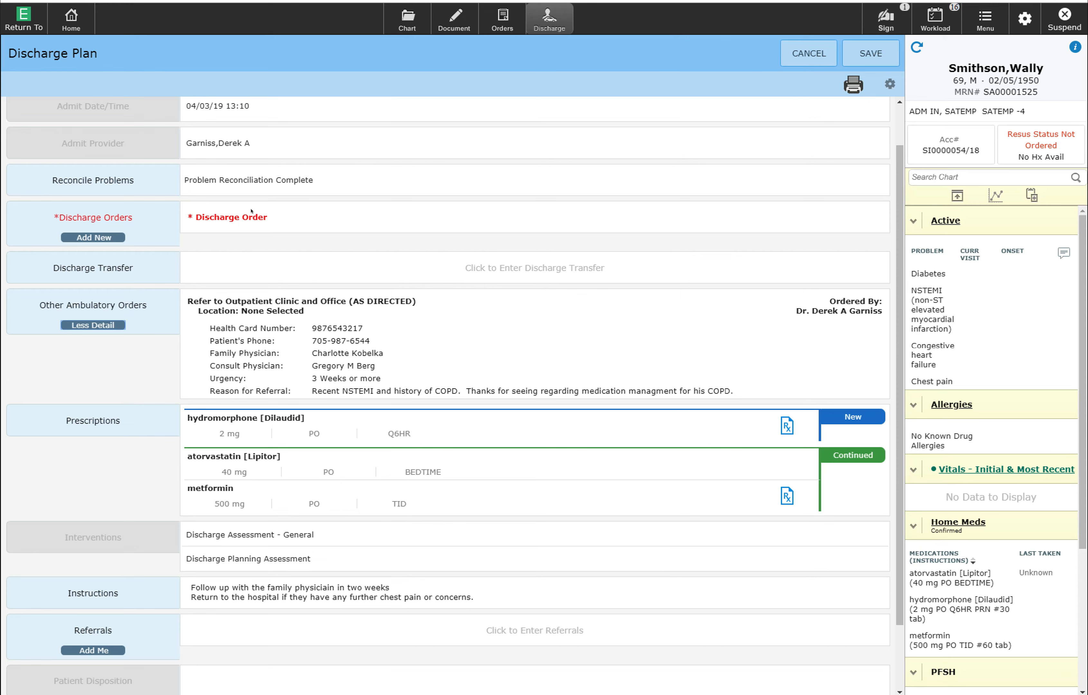
# - Add a Routine discharge order, submit and save it, and sign with the user PIN
pyautogui.click(96, 234)
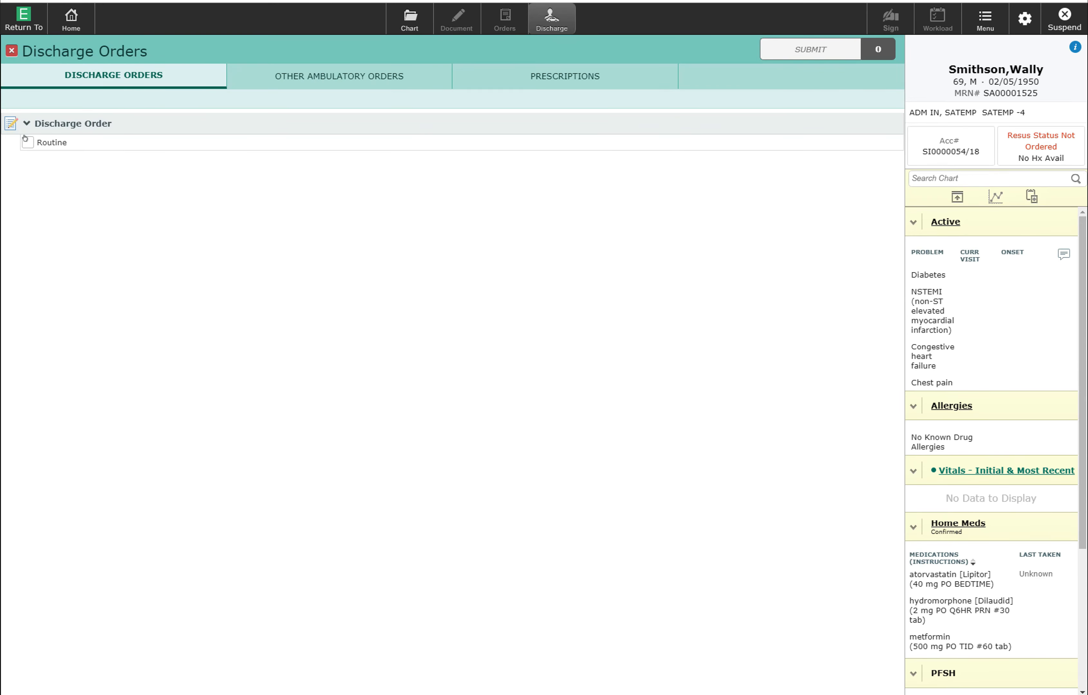
pyautogui.click(28, 143)
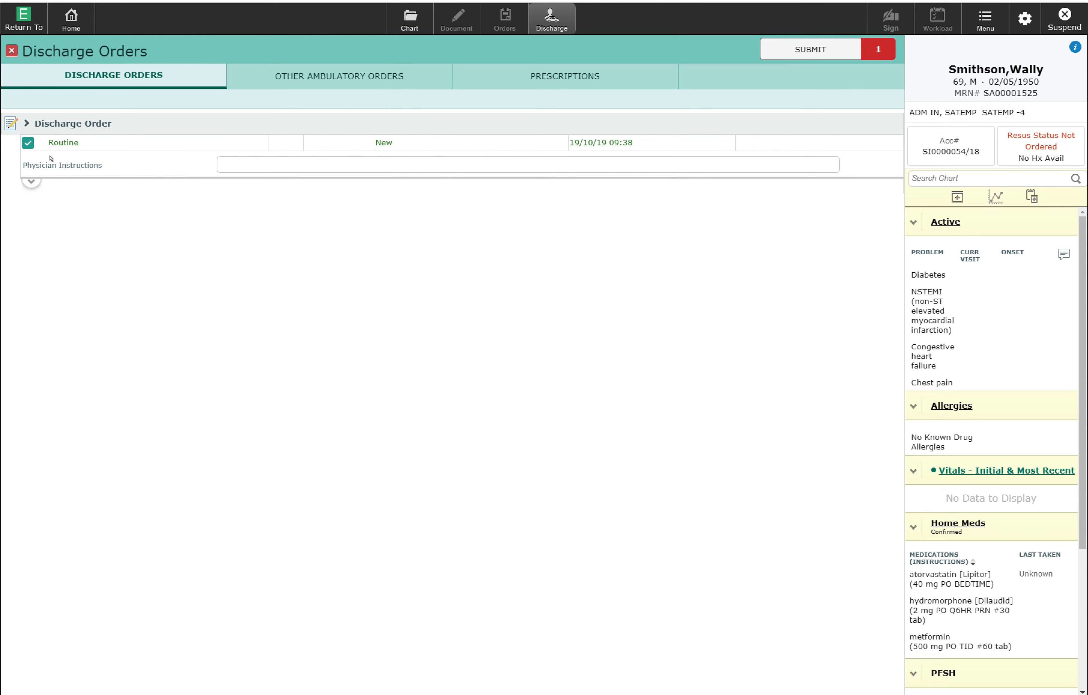
pyautogui.click(256, 161)
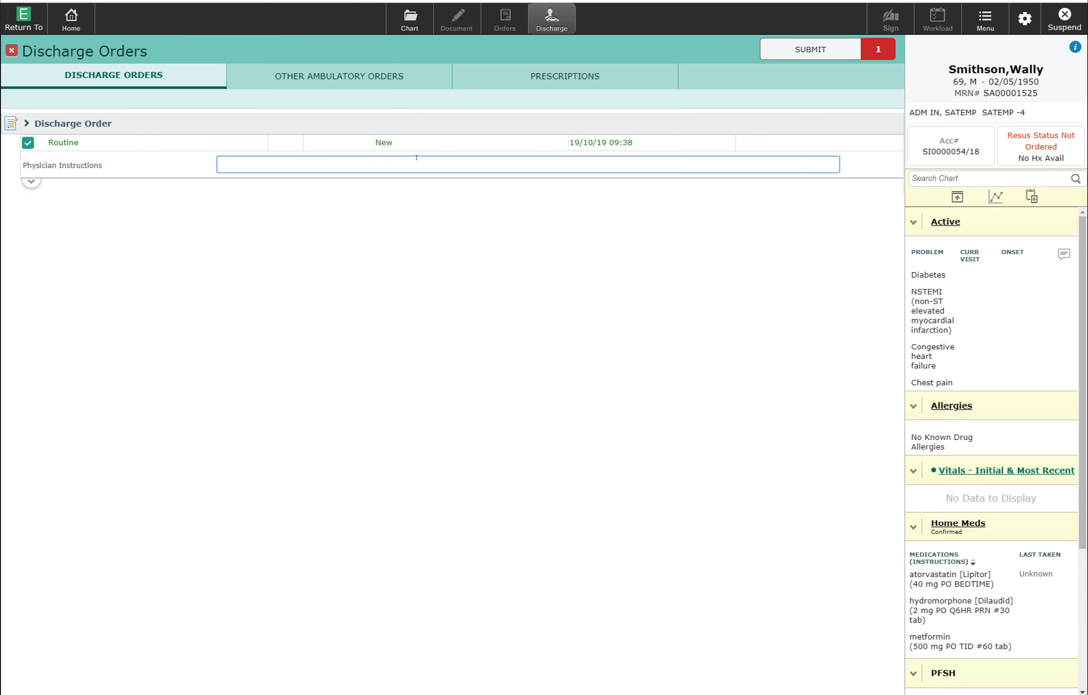
pyautogui.click(801, 46)
pyautogui.click(800, 46)
pyautogui.write('••••')
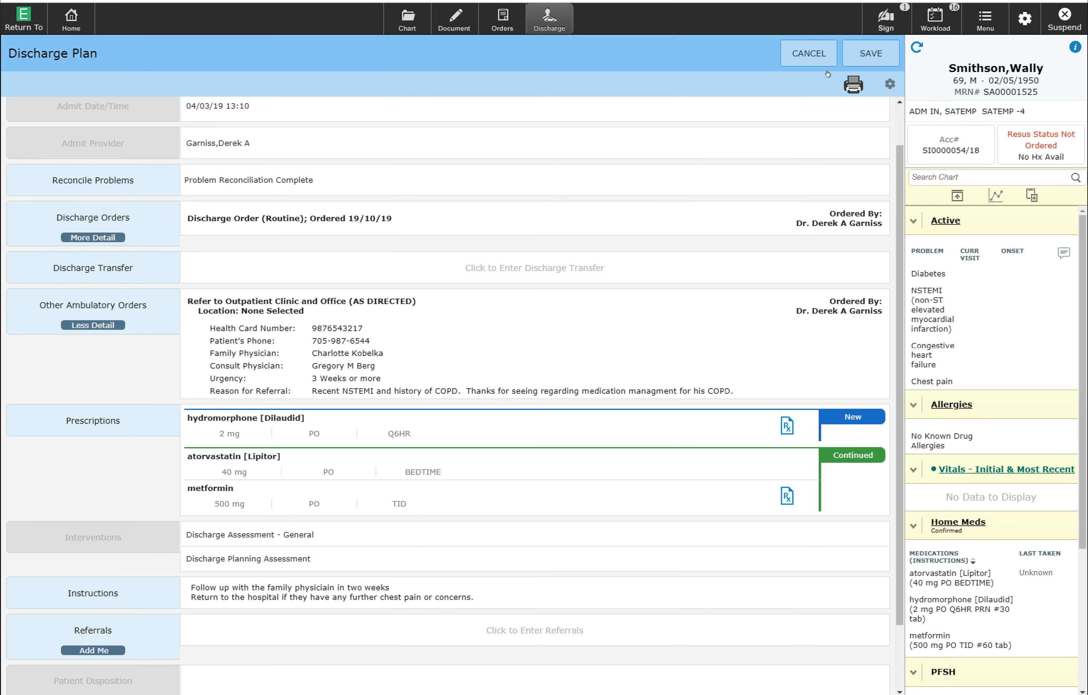
# - Print only the Prescriptions discharge report through the Print Section option
pyautogui.click(851, 77)
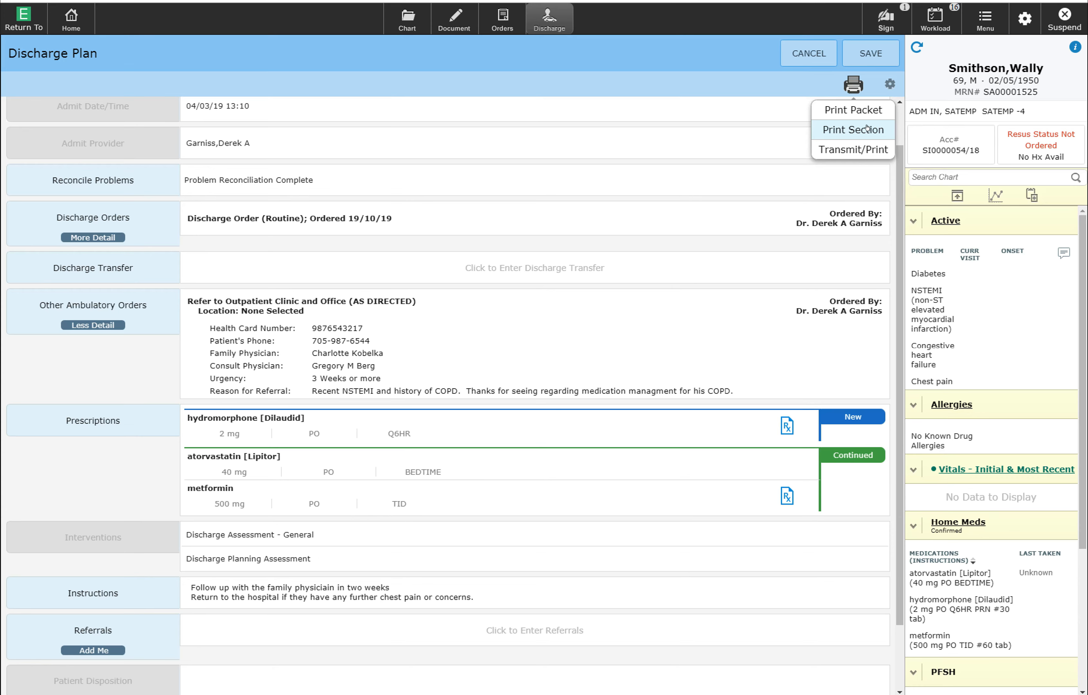
pyautogui.click(849, 128)
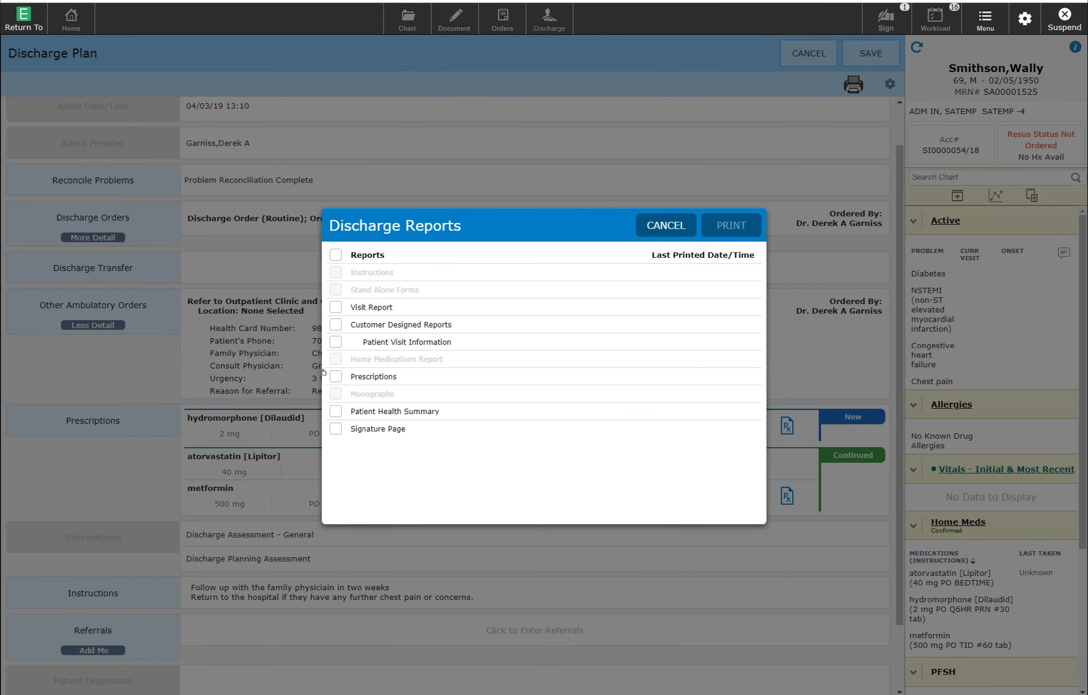
pyautogui.click(336, 376)
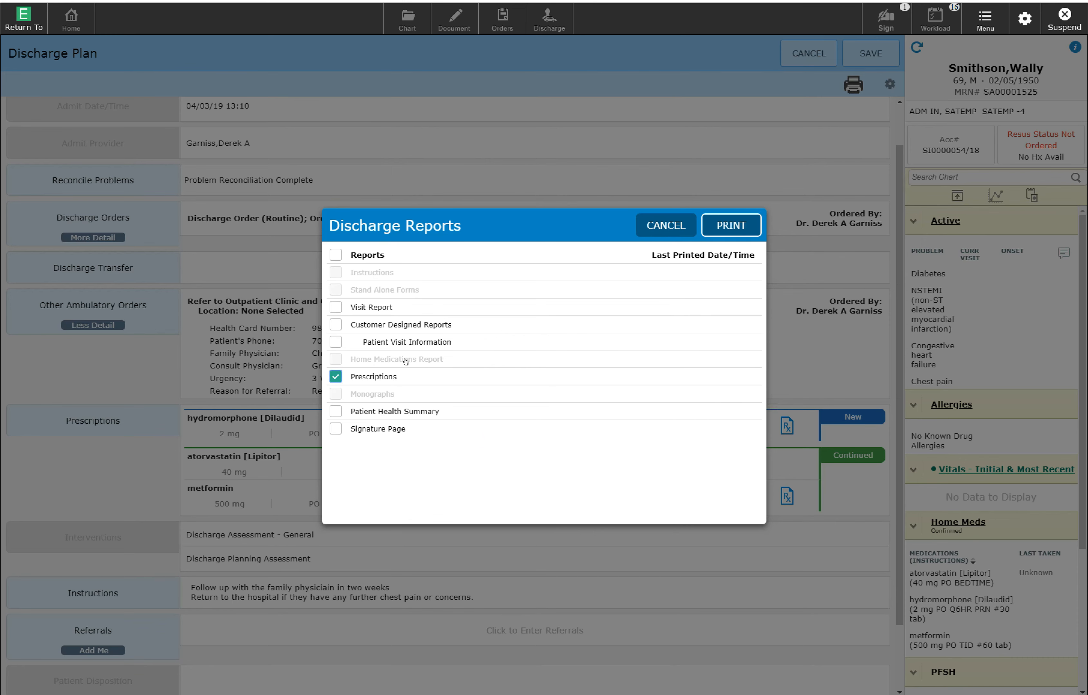
pyautogui.click(723, 220)
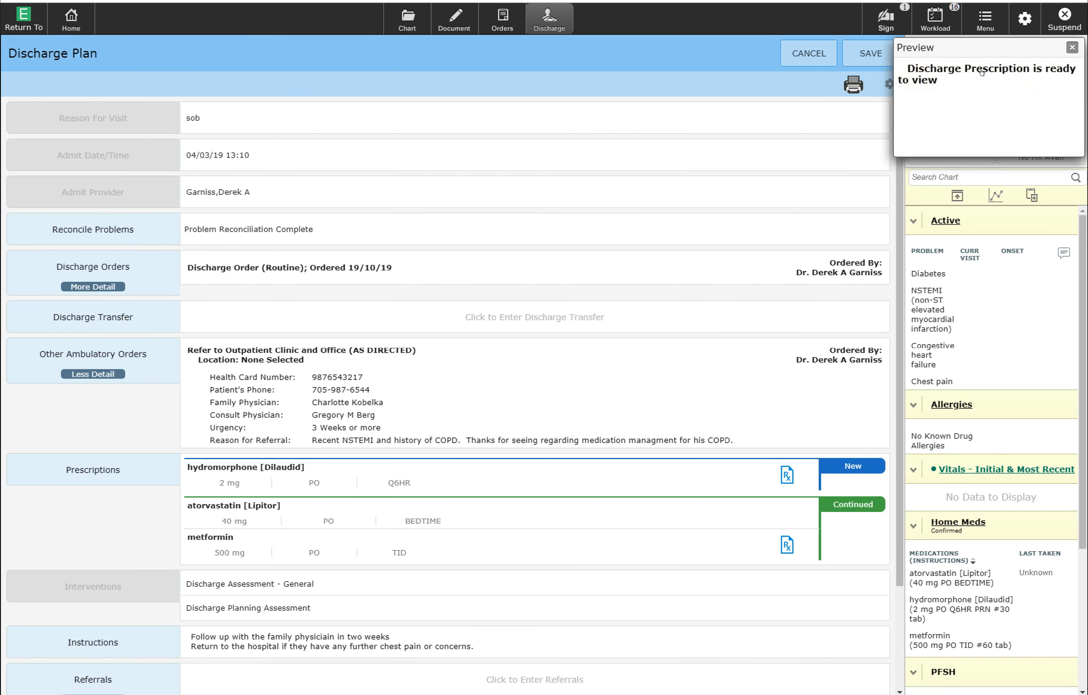
# - Open and enlarge the Discharge Prescription, close it and its notice, then return to Chart
pyautogui.click(965, 66)
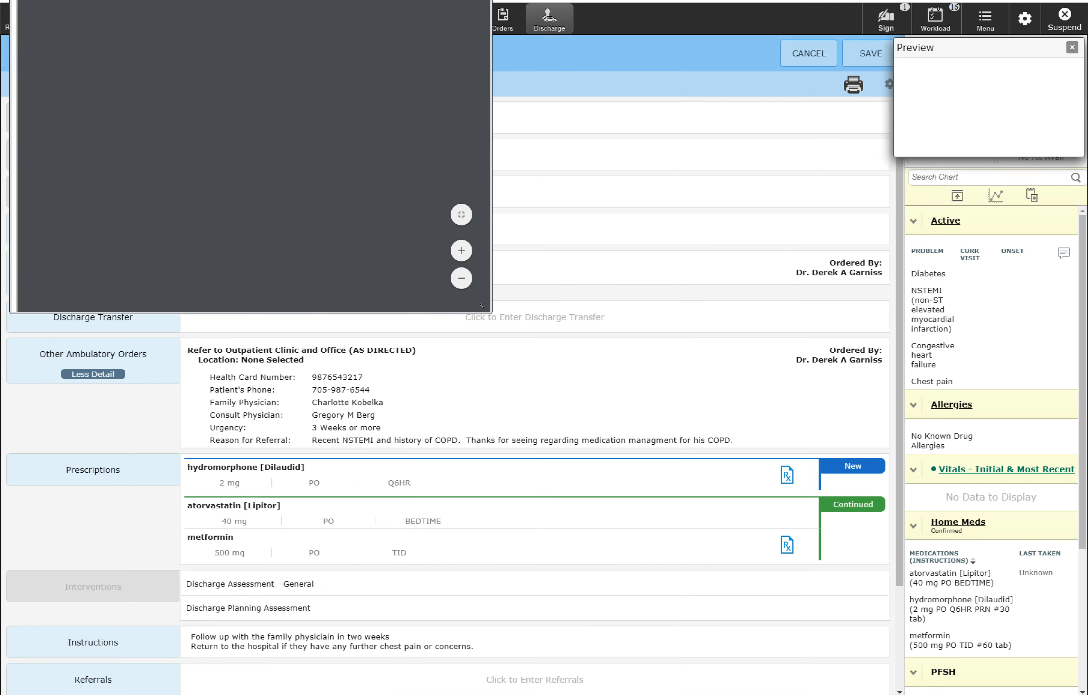
pyautogui.moveTo(492, 313); pyautogui.dragTo(825, 601)
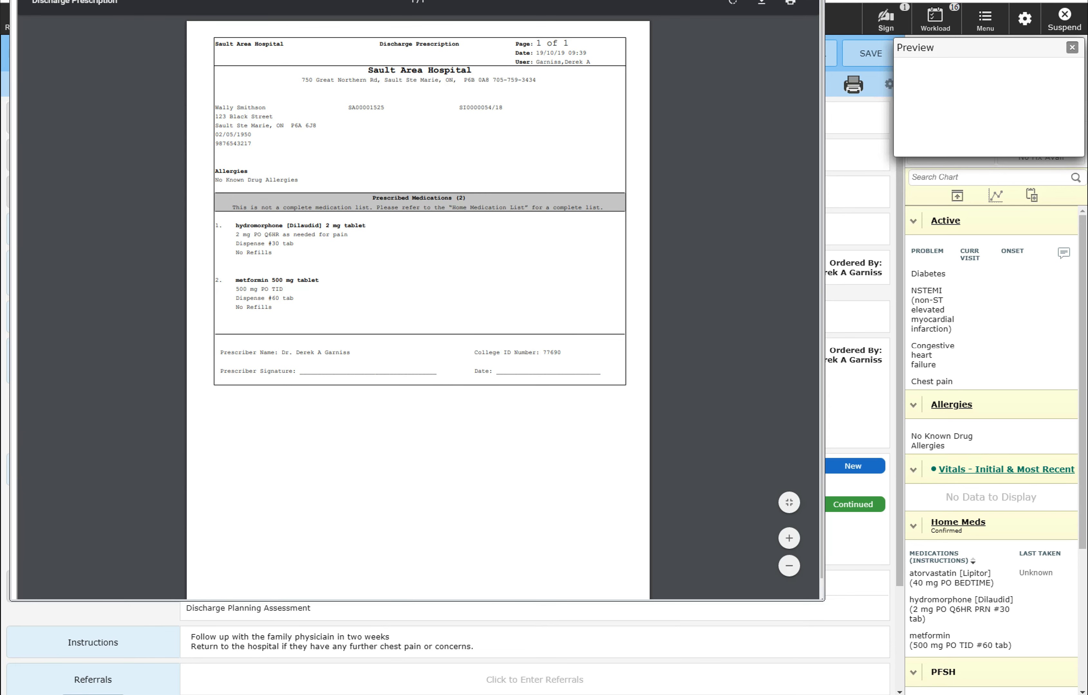
pyautogui.click(814, 1)
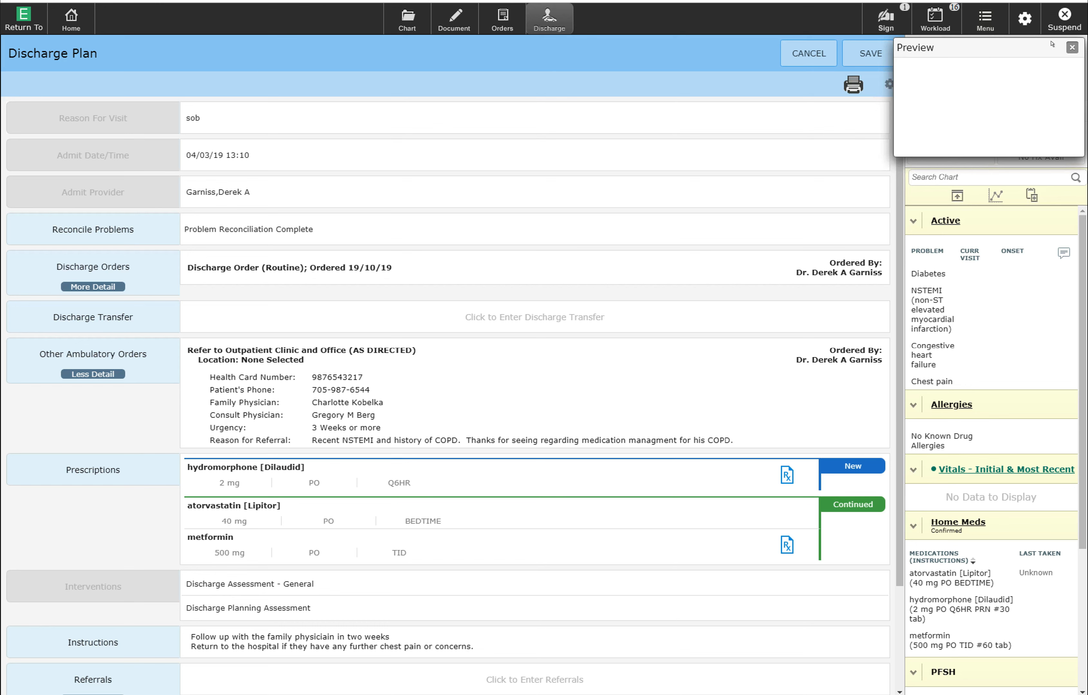
pyautogui.click(1071, 46)
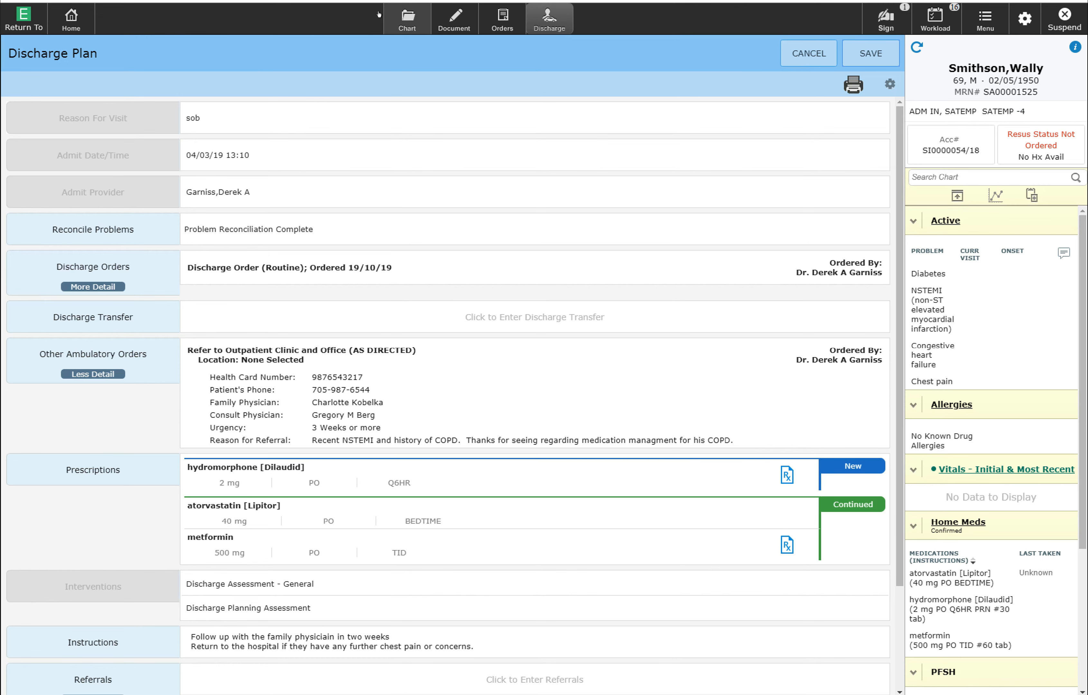
pyautogui.click(392, 14)
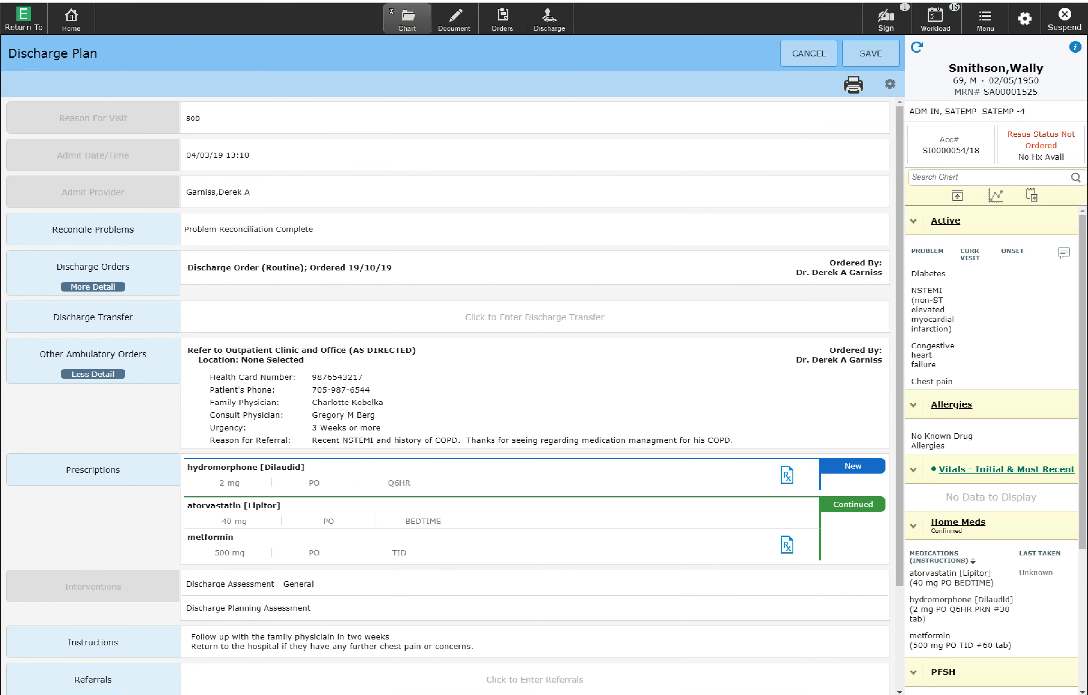